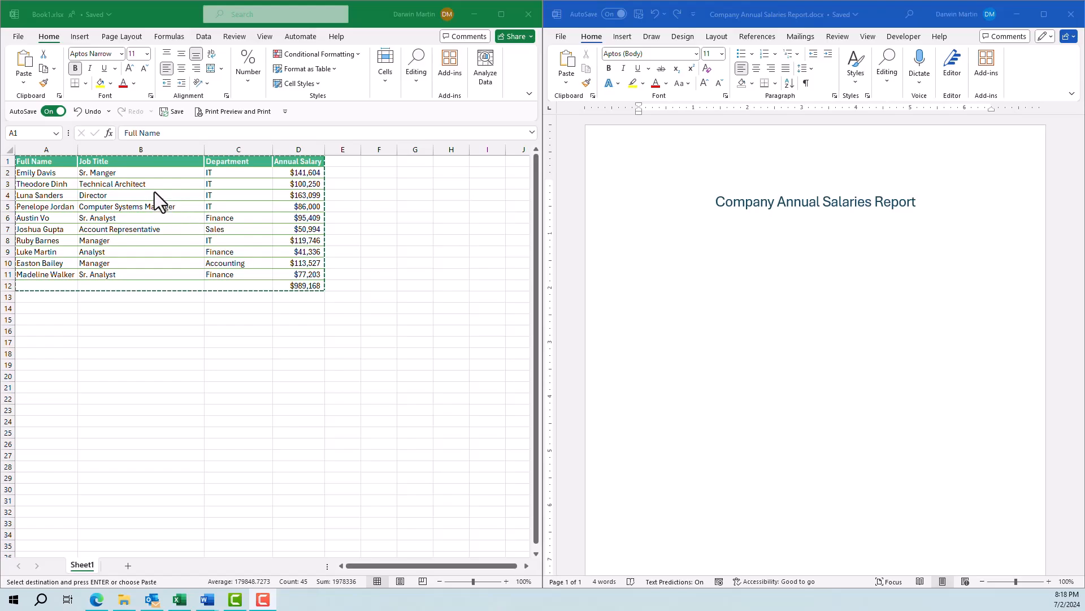
Copy the salary table range A1:D12, including the header and total rows, from the Excel sheet.
click(47, 160)
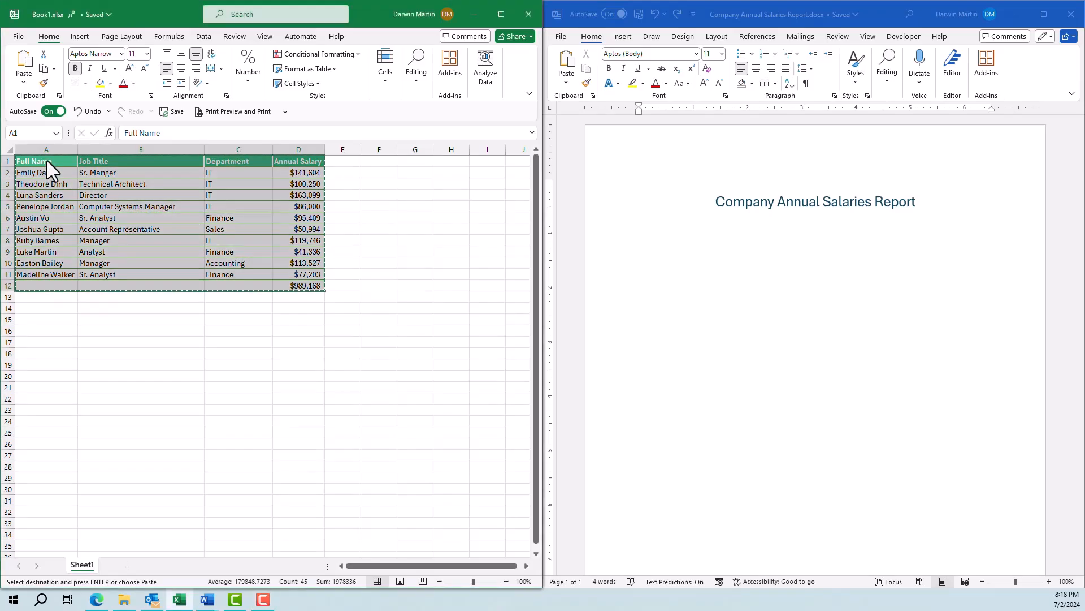
drag(47, 163, 302, 284)
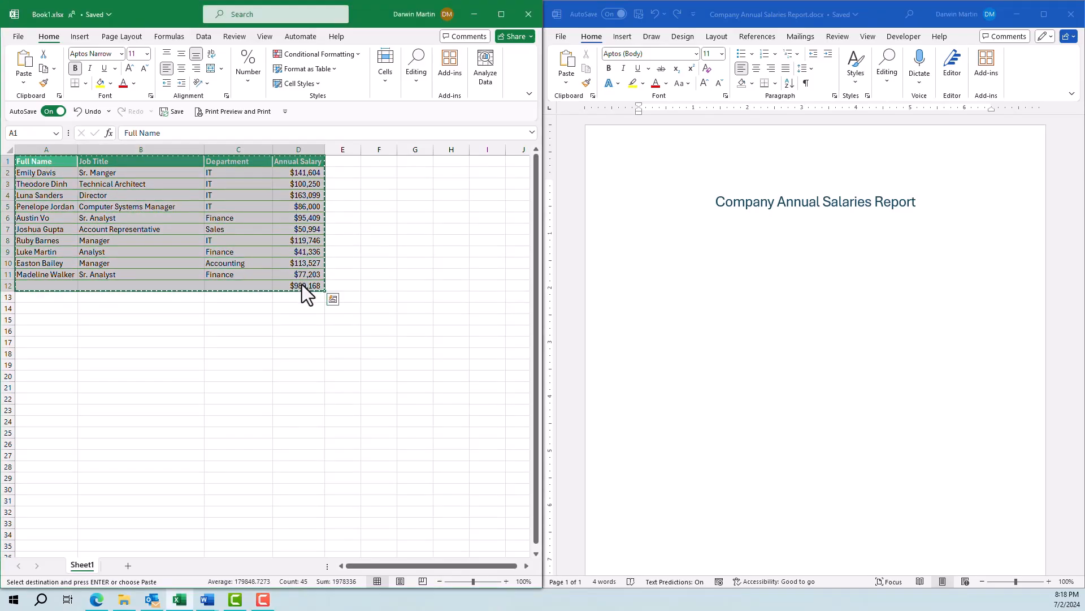
right_click(240, 233)
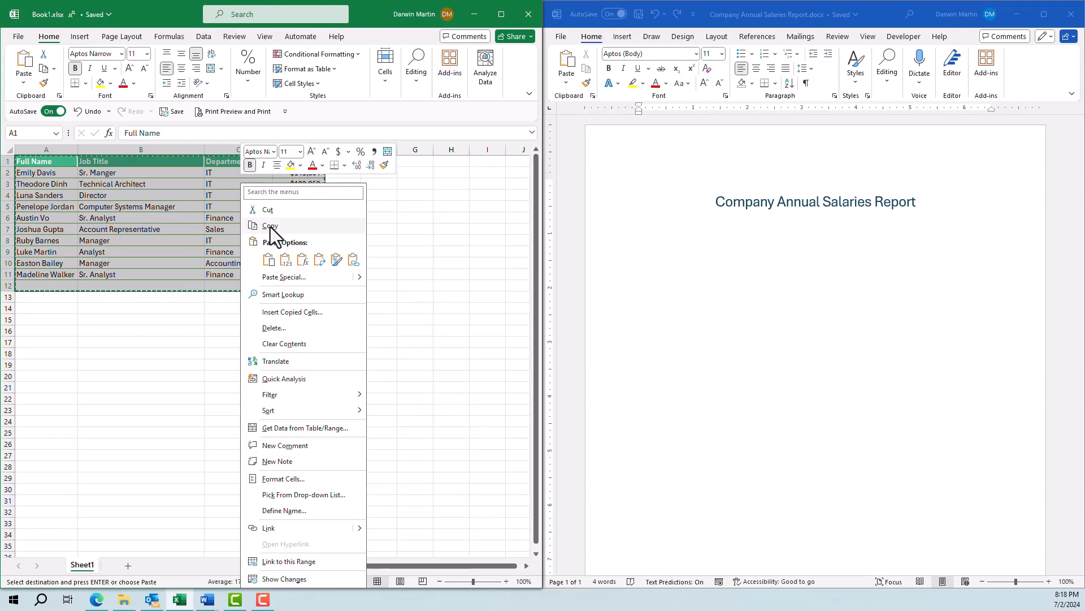
click(271, 227)
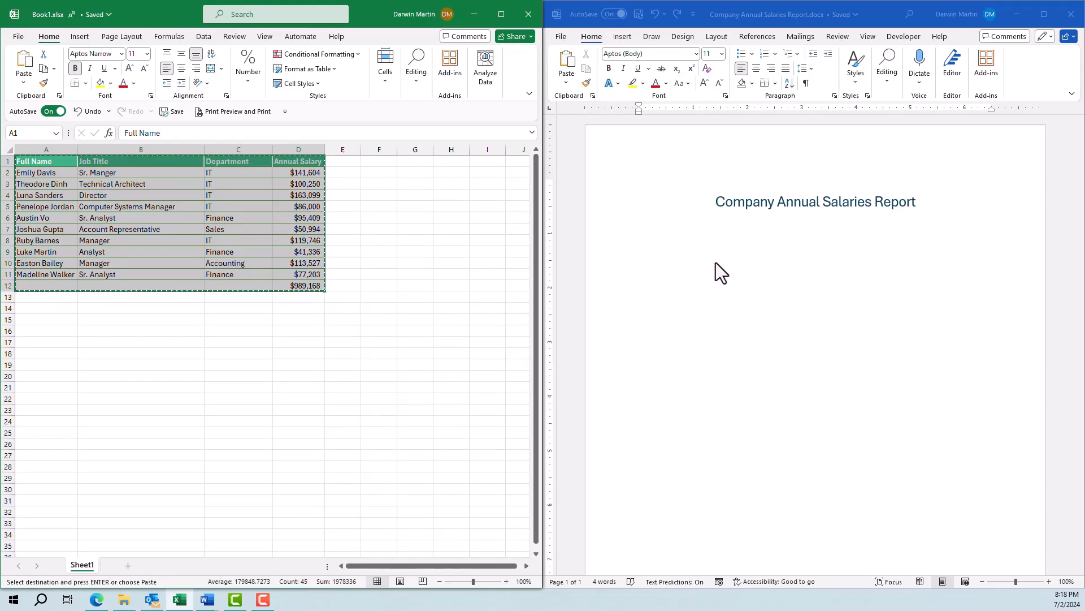
Switch to Word and paste the copied table below the report title with Keep Source Formatting.
click(716, 262)
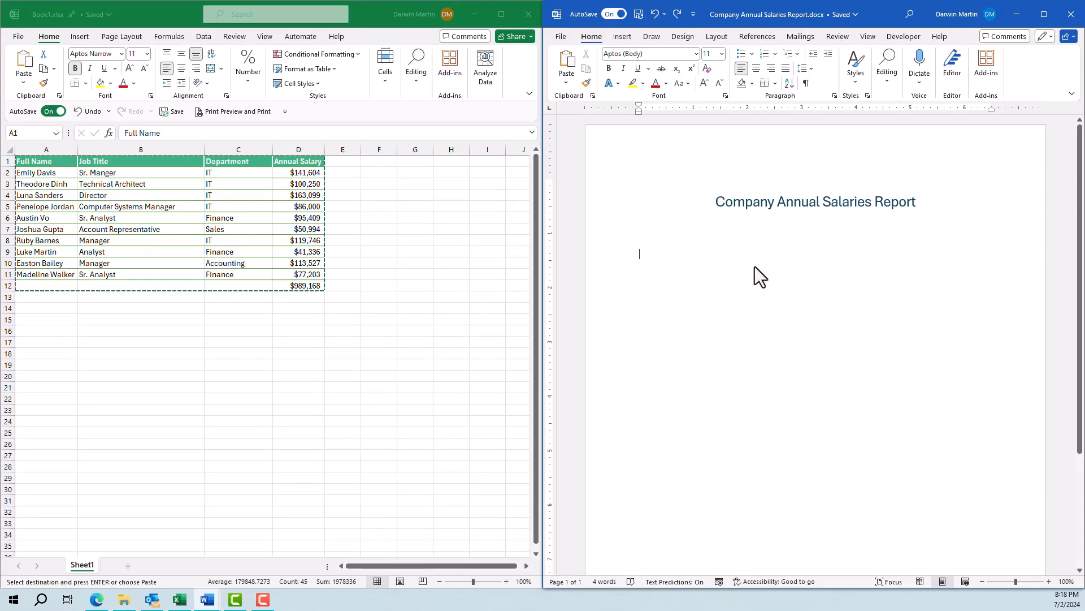
click(567, 83)
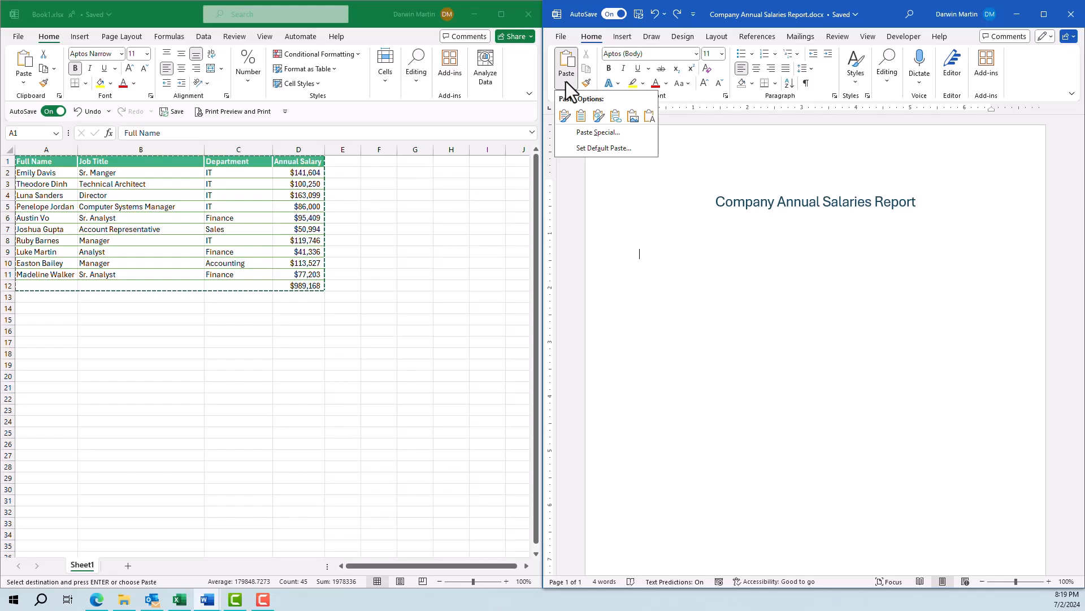
click(566, 119)
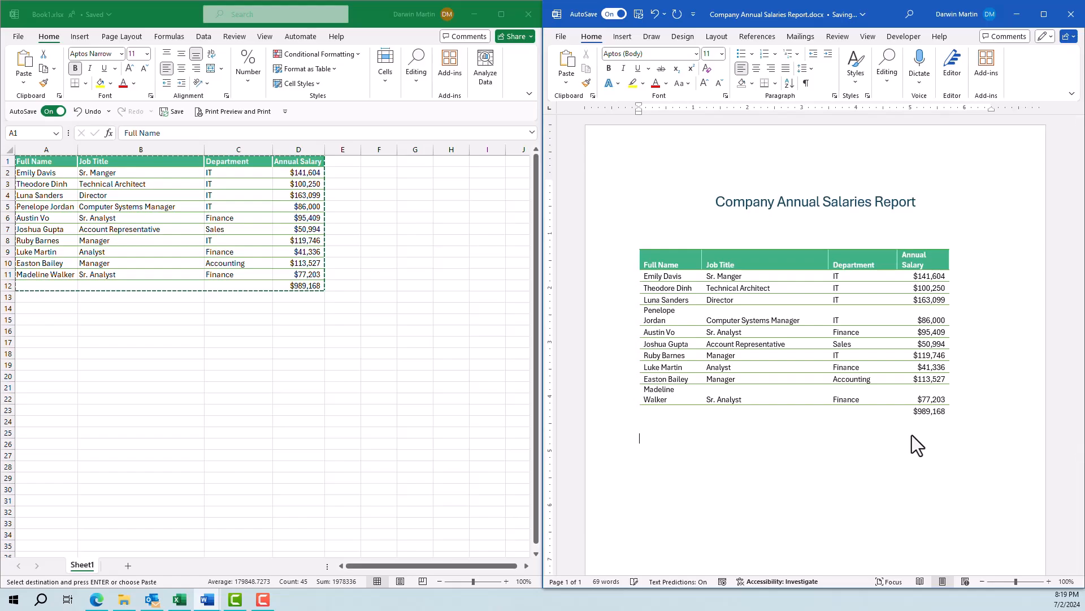
Add a blank line below the pasted table and paste the copied range again with Use Destination Styles.
key(Return)
click(565, 79)
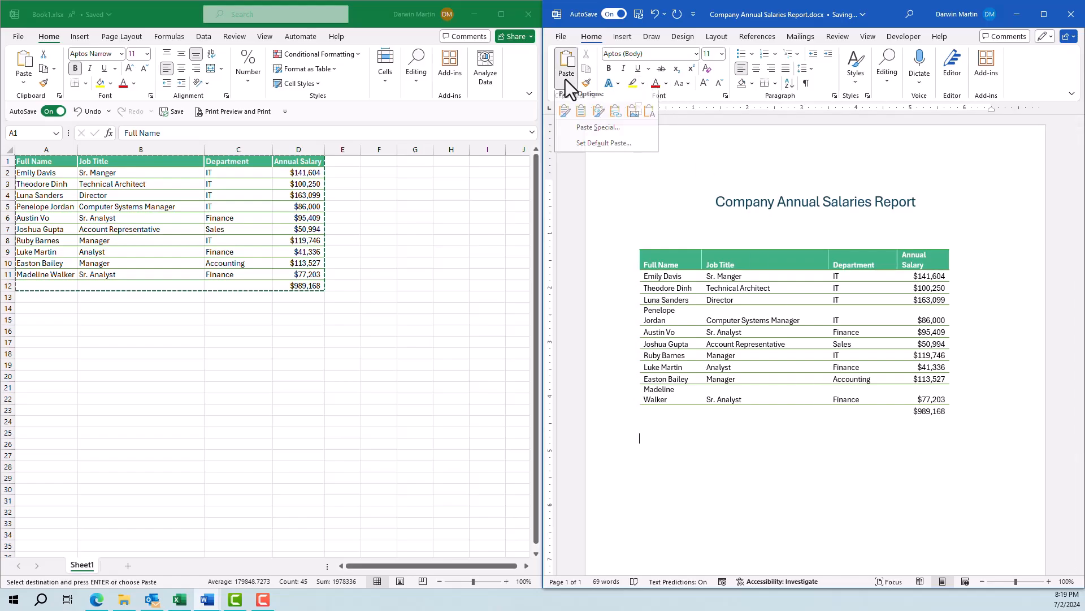
click(581, 117)
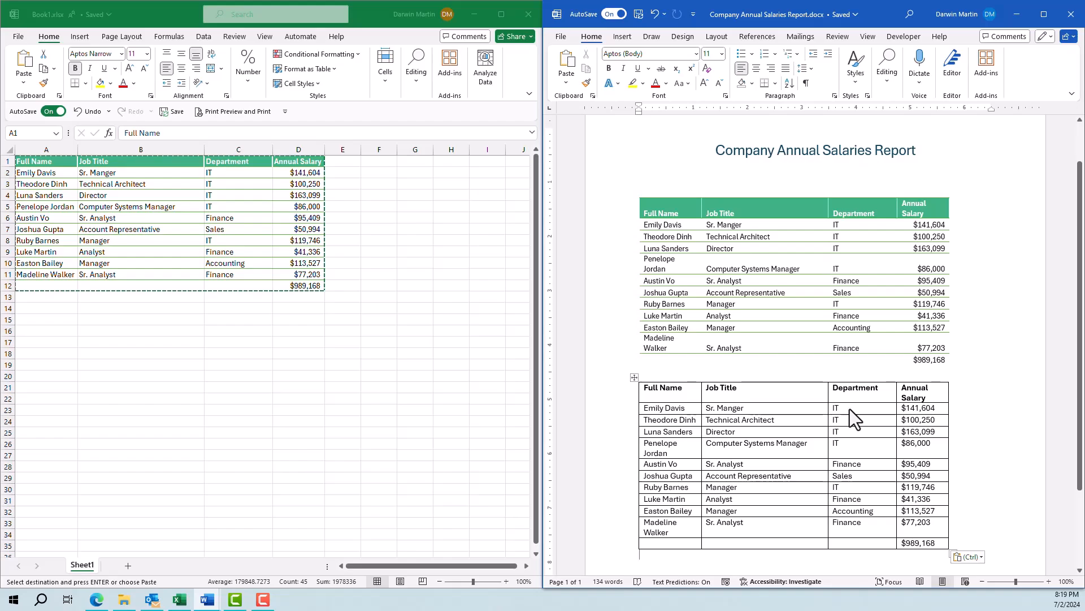
Widen the Job Title column and Full Name header cell in the first table, and the Full Name column in the second table.
scroll(849, 409, up, 1)
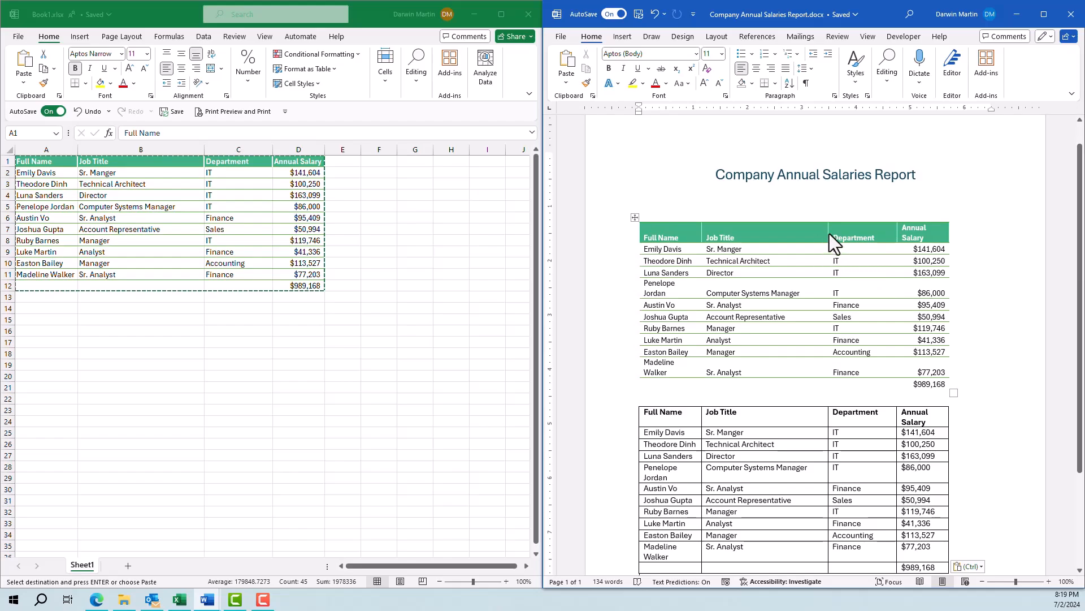
drag(829, 234, 838, 233)
scroll(842, 234, down, 1)
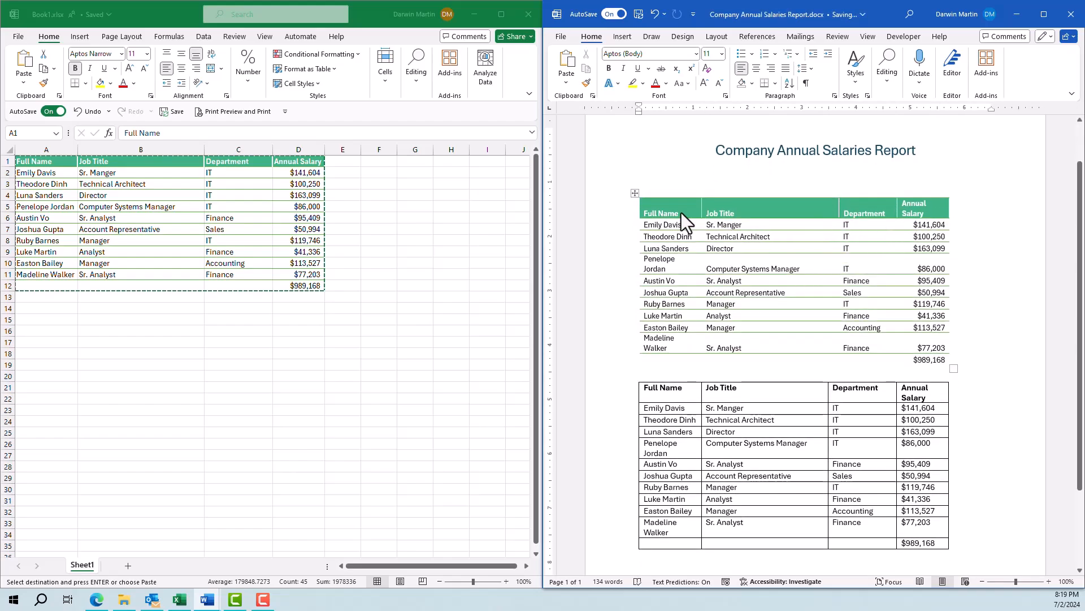
click(703, 209)
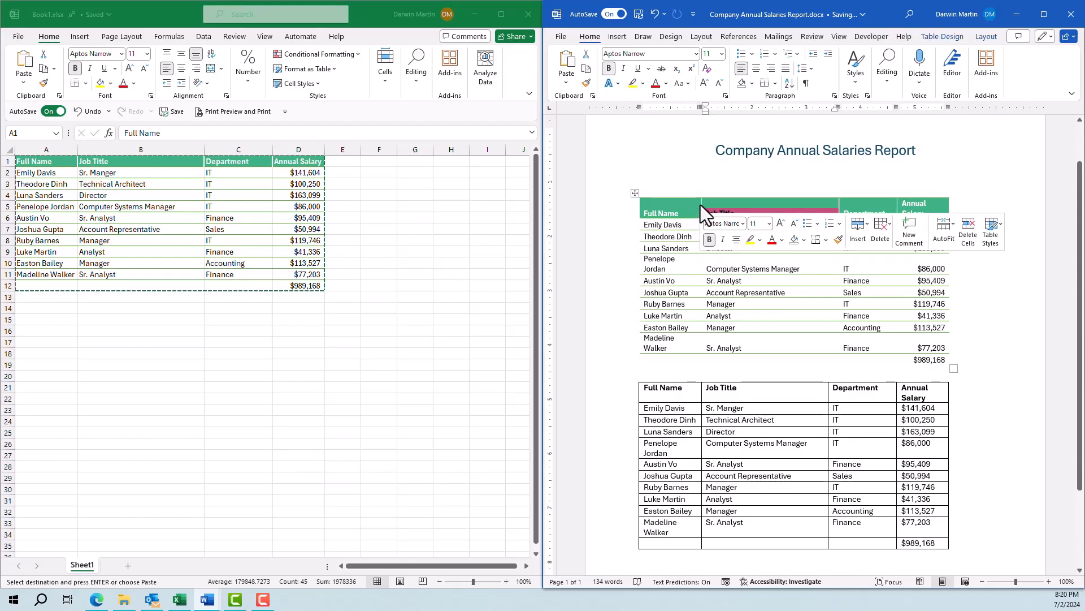
drag(700, 204, 715, 204)
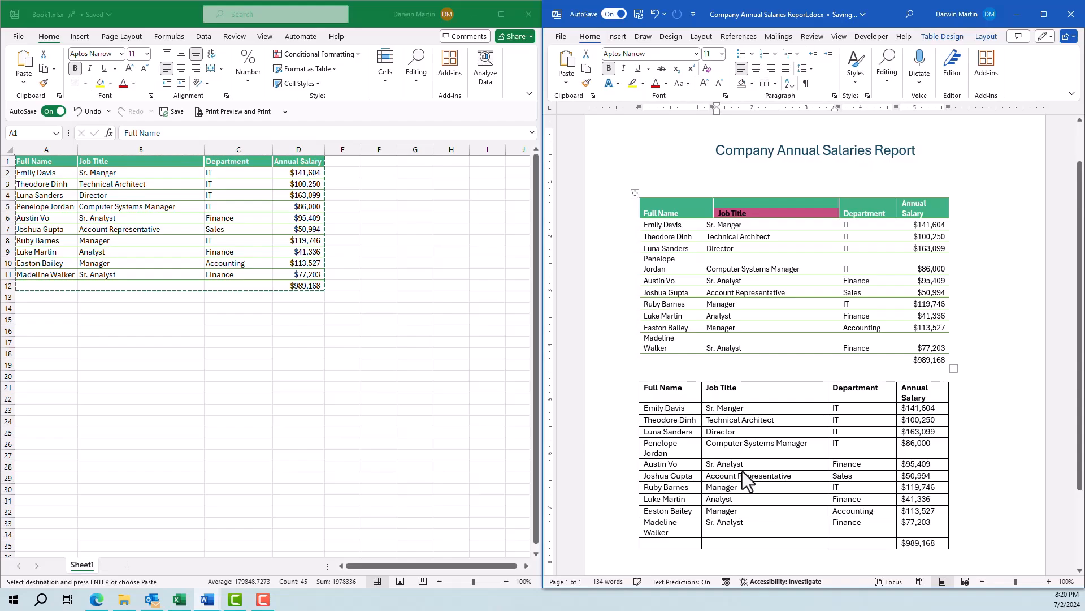
drag(701, 400, 726, 398)
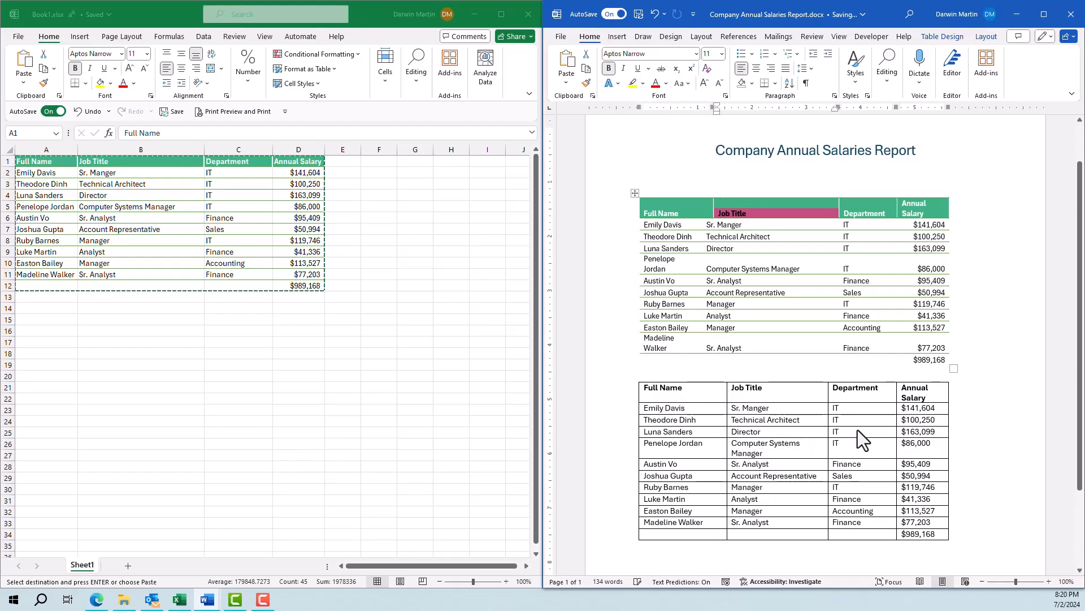
In the first table's Computer Systems Manager row, change the annual salary to $85,000 and the department to "It".
click(875, 474)
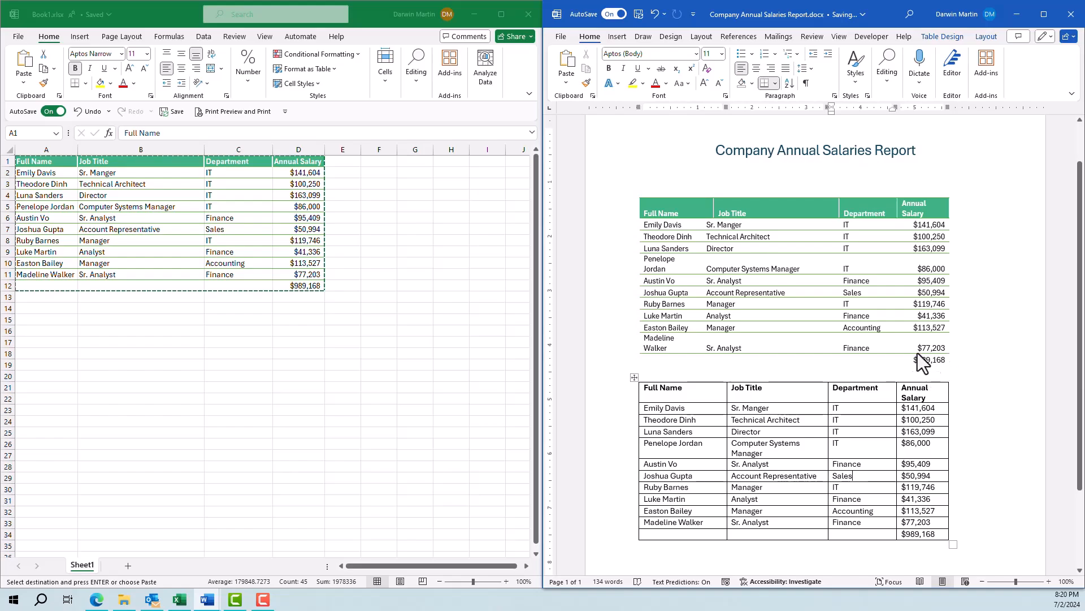
click(927, 271)
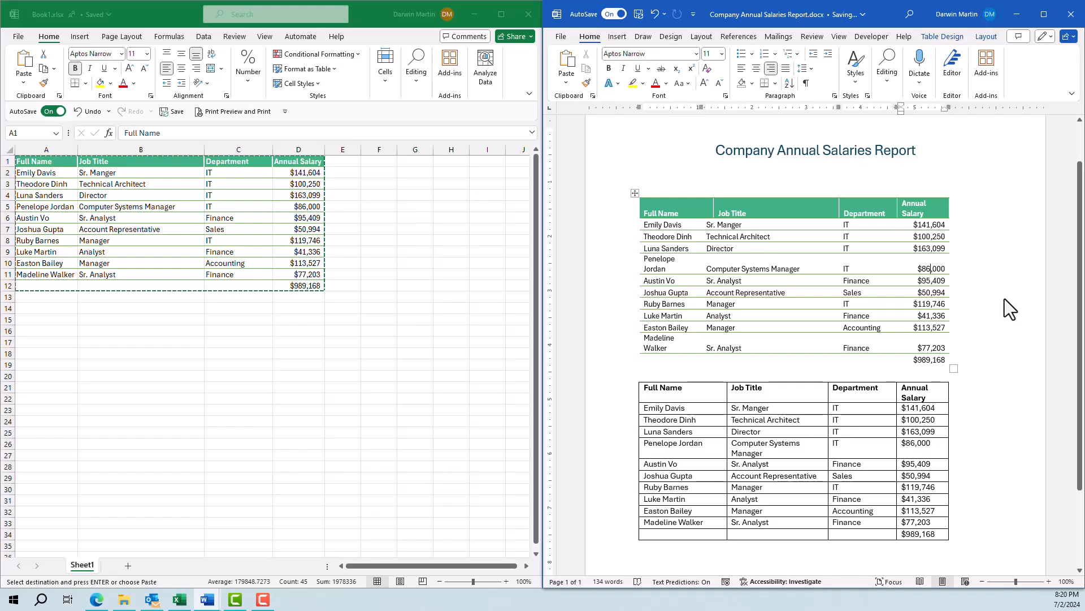
key(BackSpace)
text(5)
click(936, 281)
click(848, 271)
key(BackSpace)
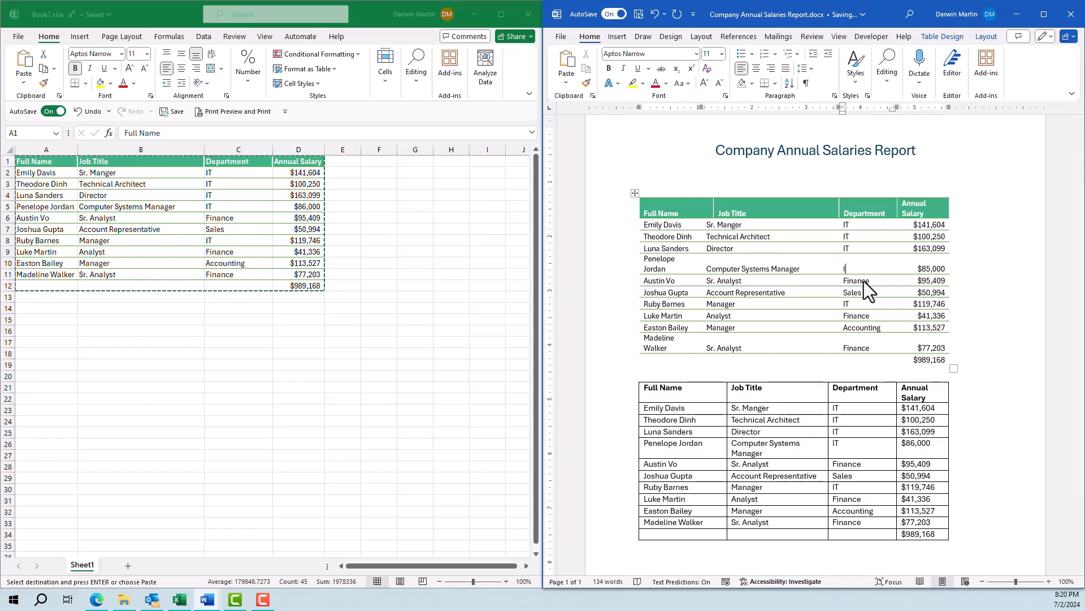
click(872, 295)
Undo all edits back through both table pastes, leaving only the report title in the document.
click(665, 13)
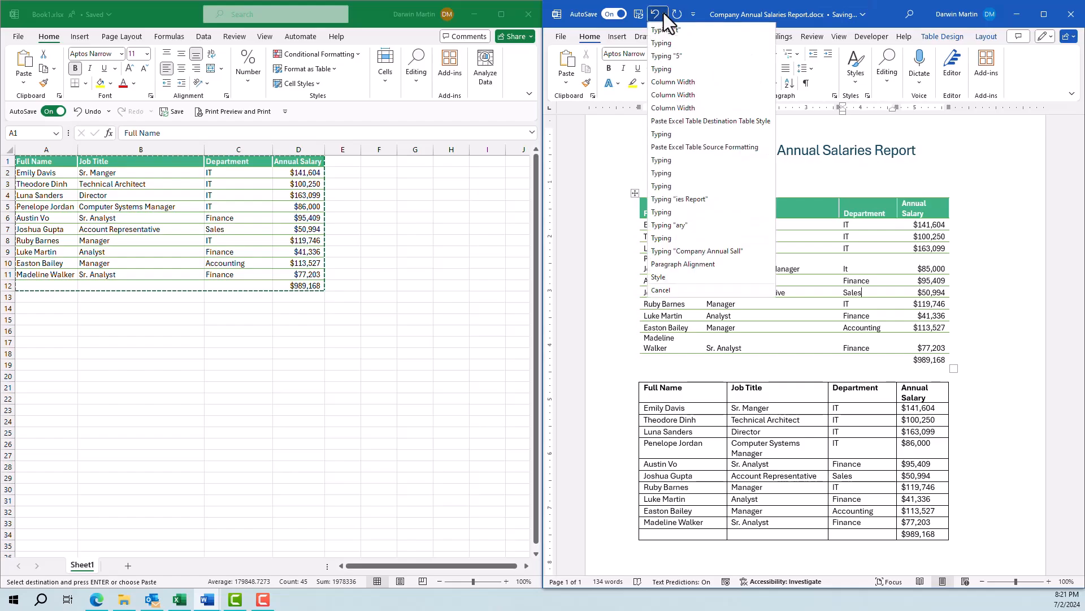
click(681, 124)
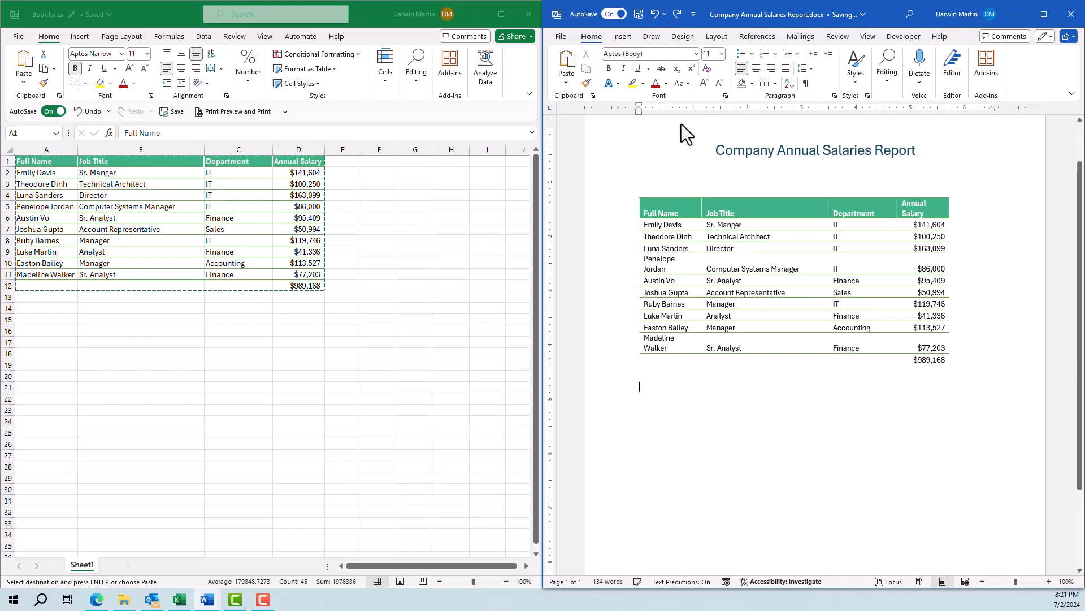
click(664, 13)
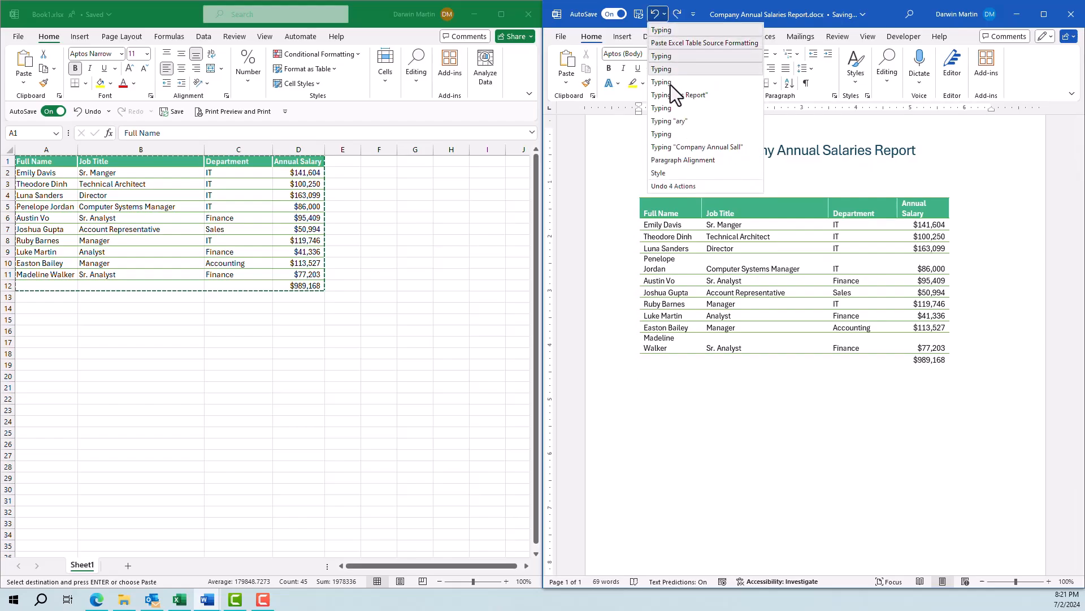
click(681, 44)
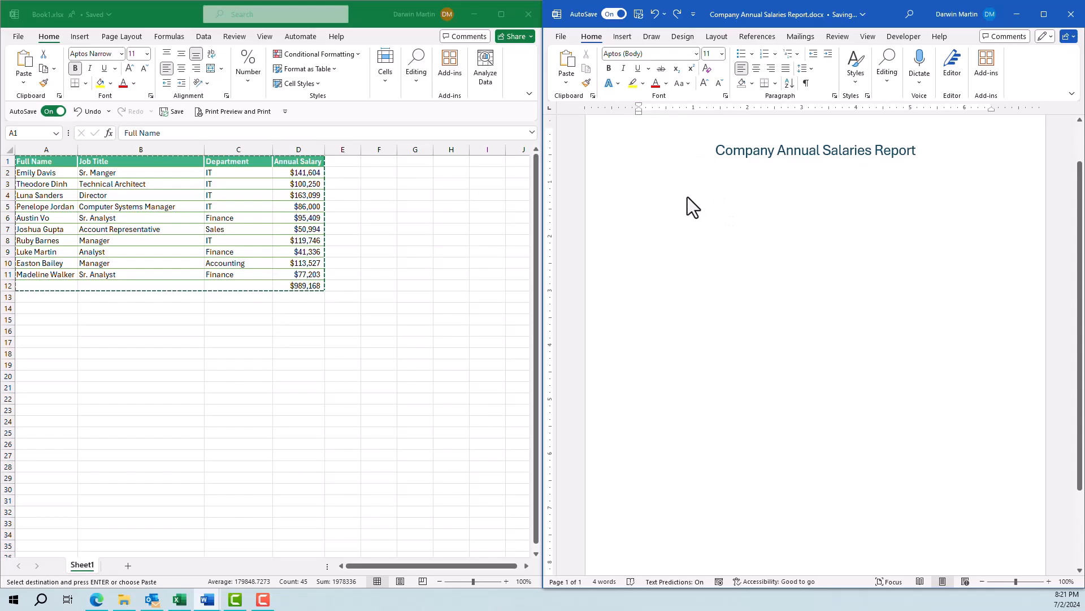
Paste the copied range with Link & Keep Source Formatting, and paste it again below with Link & Use Destination Styles.
click(570, 82)
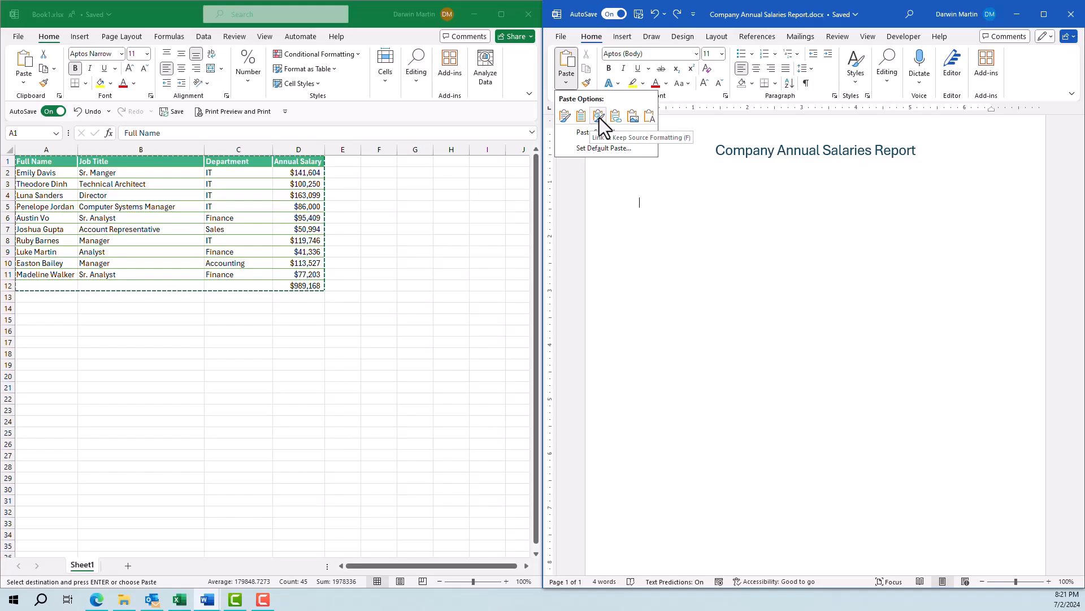
click(600, 116)
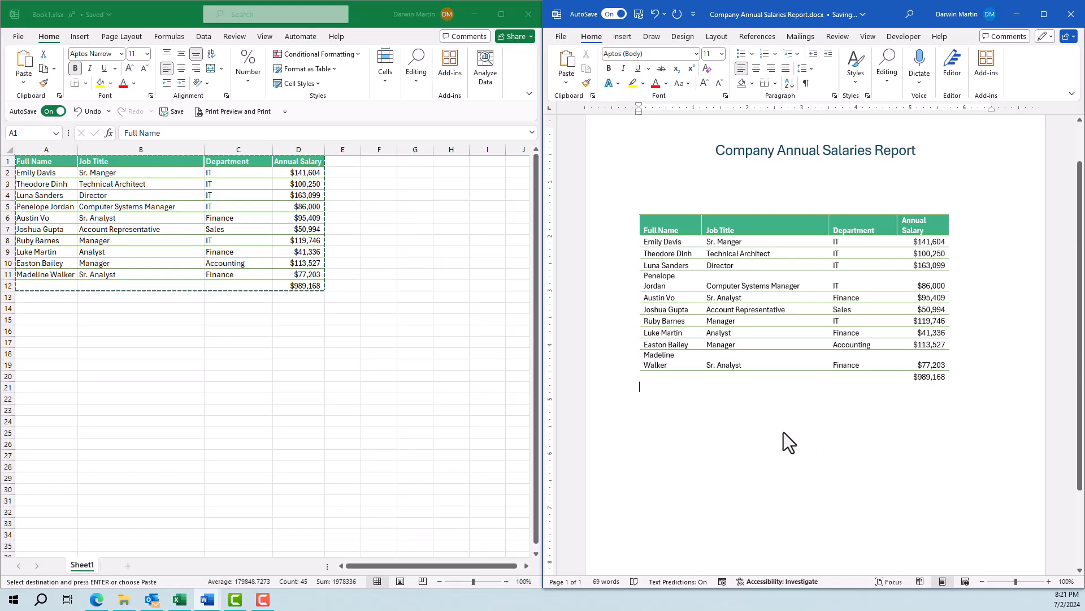
click(566, 83)
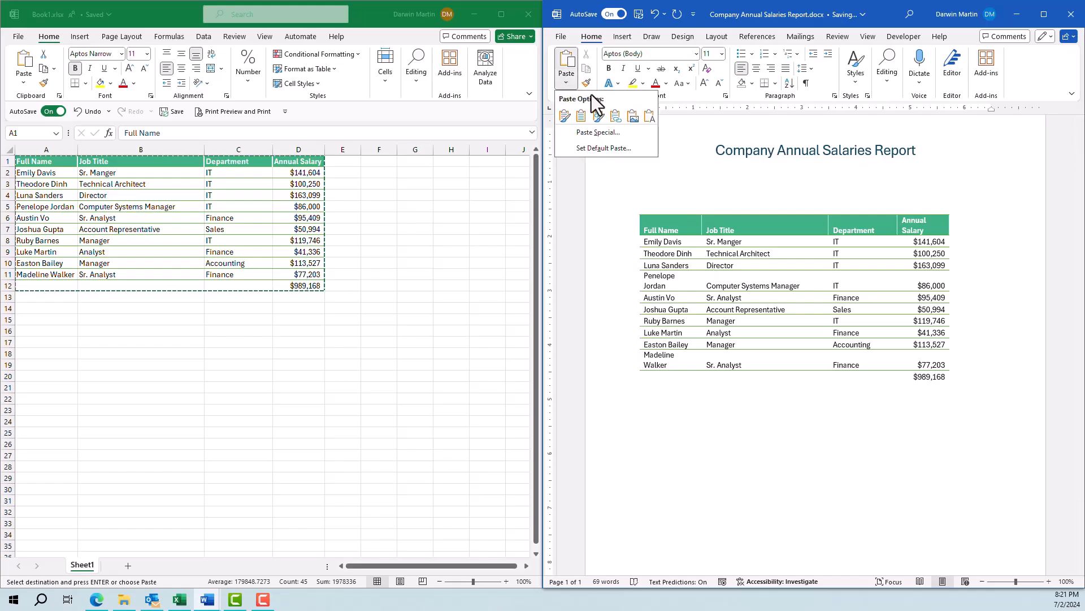
click(616, 118)
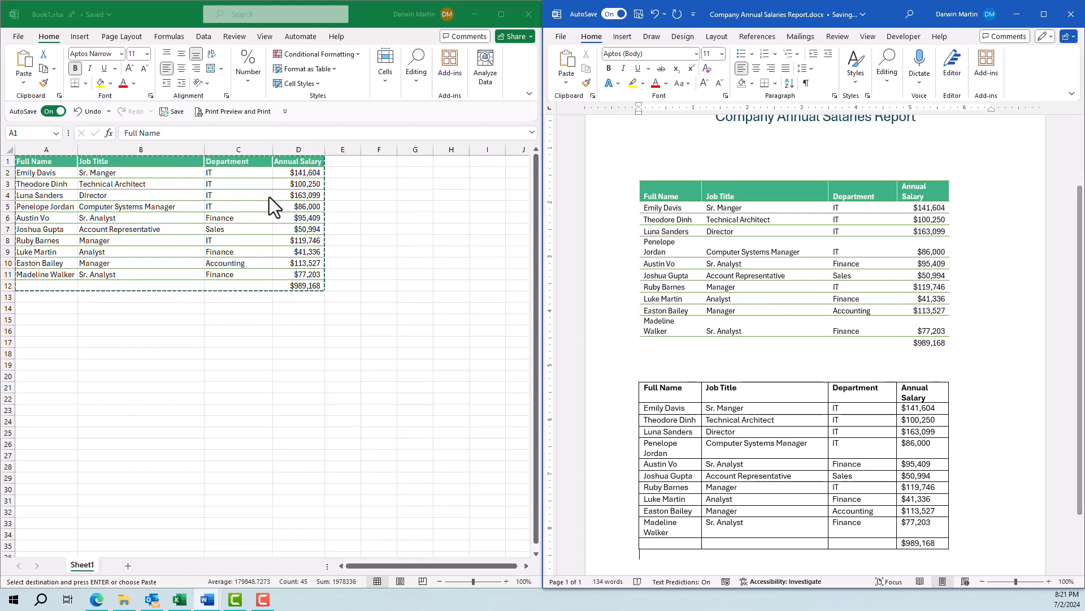
Switch to Excel and replace the Director row's department in C4 with "Finance" copied from C6.
click(172, 189)
click(242, 202)
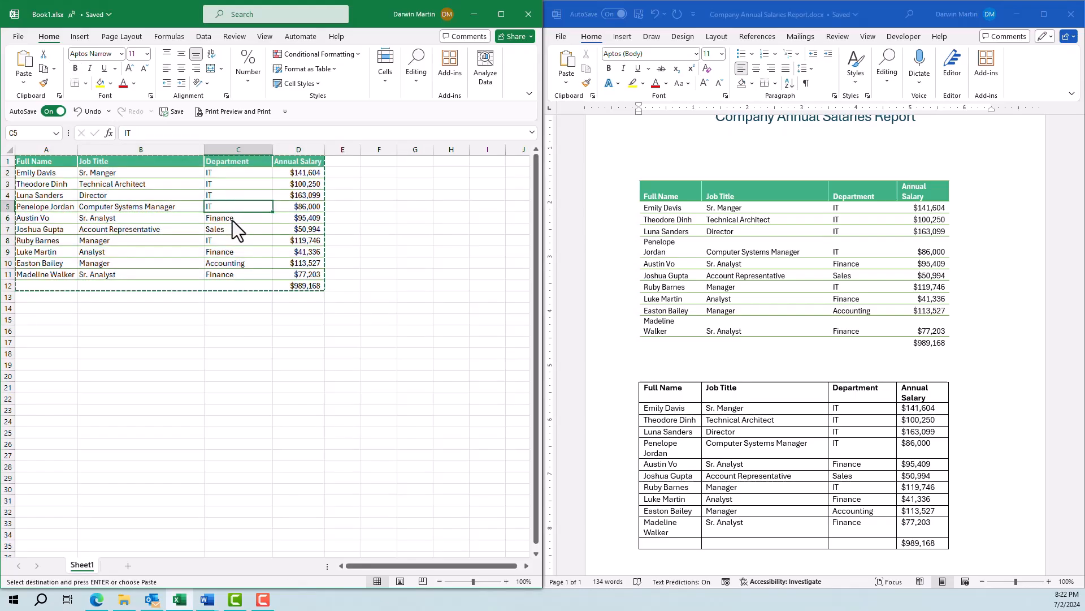
click(233, 219)
right_click(233, 220)
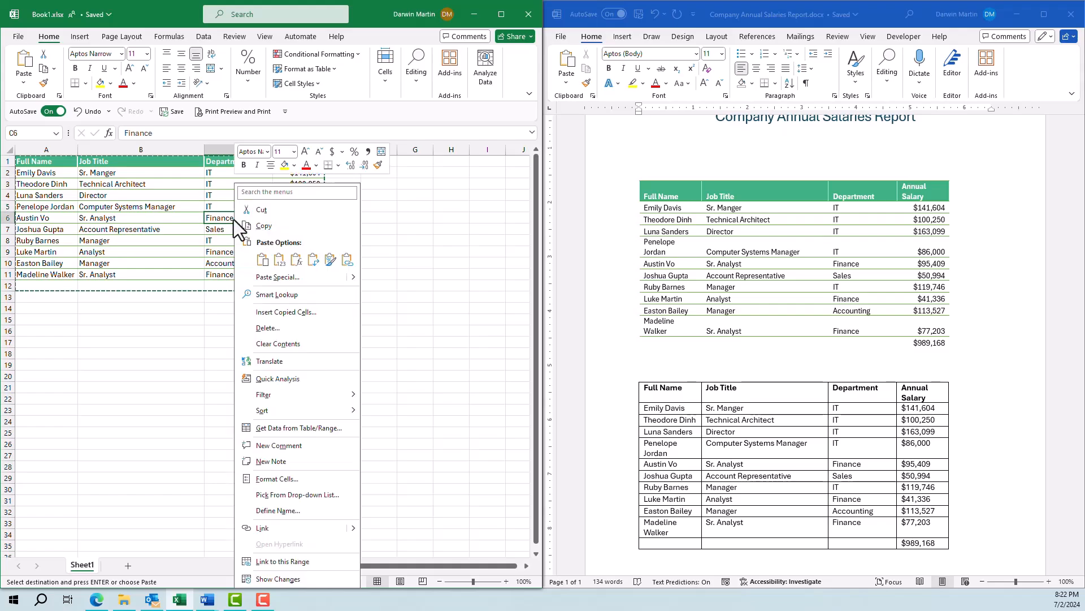
click(262, 225)
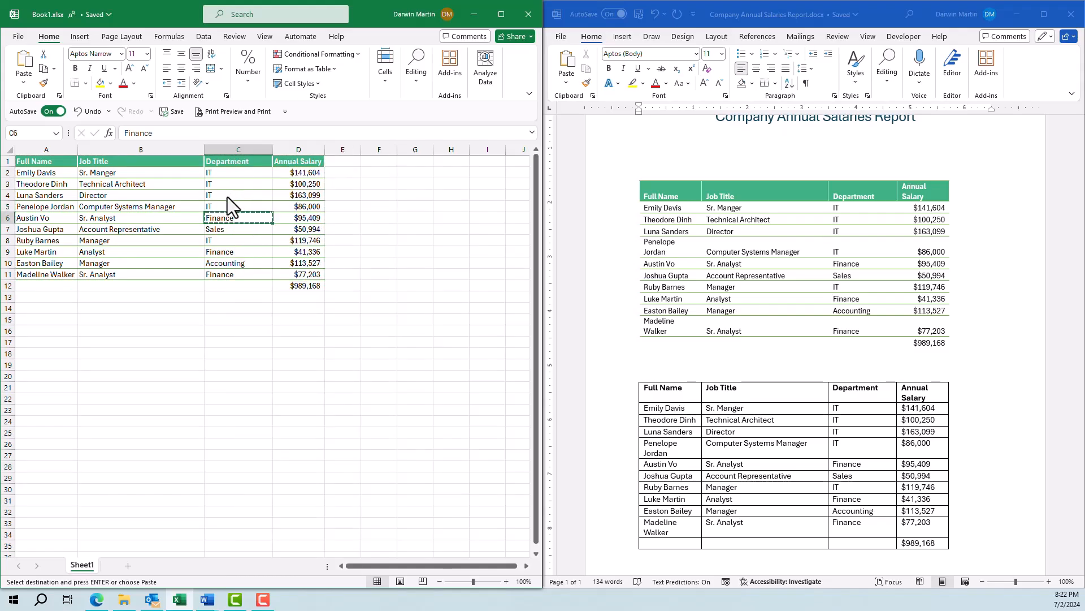
click(228, 197)
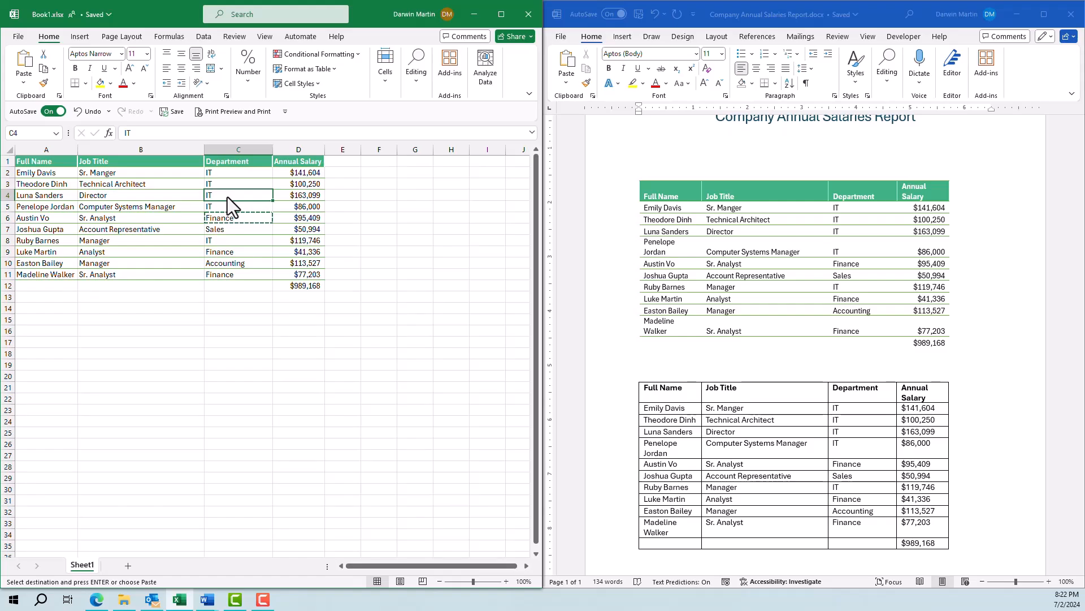
right_click(228, 196)
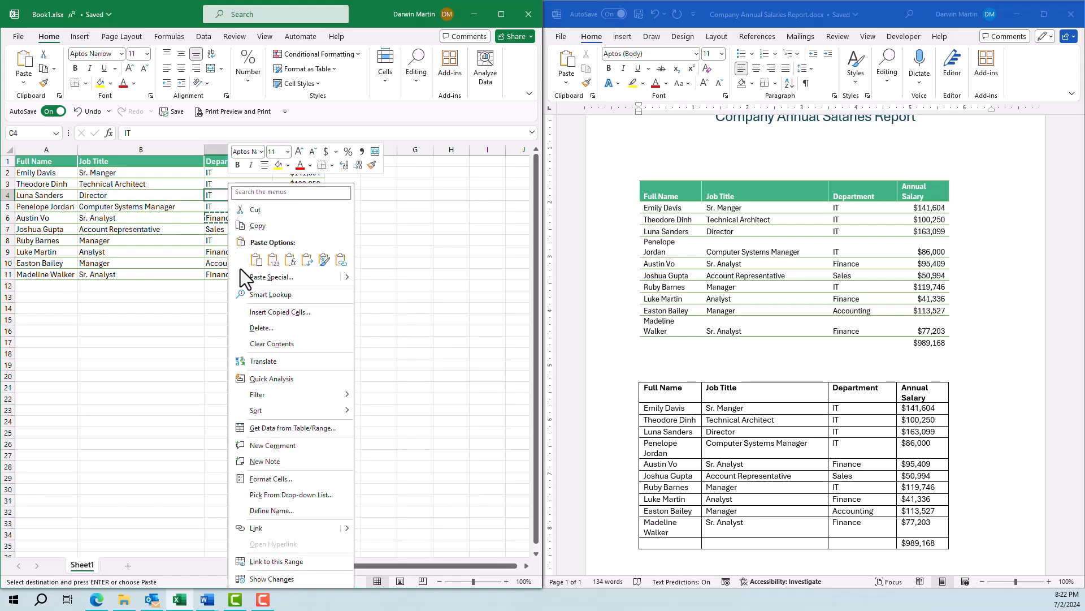
click(255, 260)
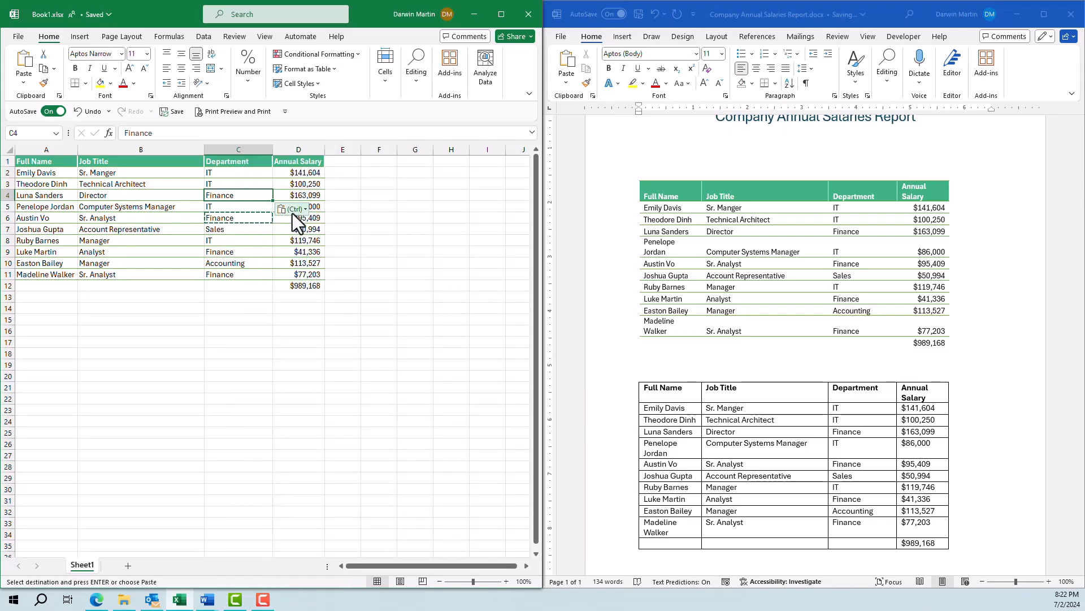
Select cell C5 and clear the copy marquee around C6.
click(359, 226)
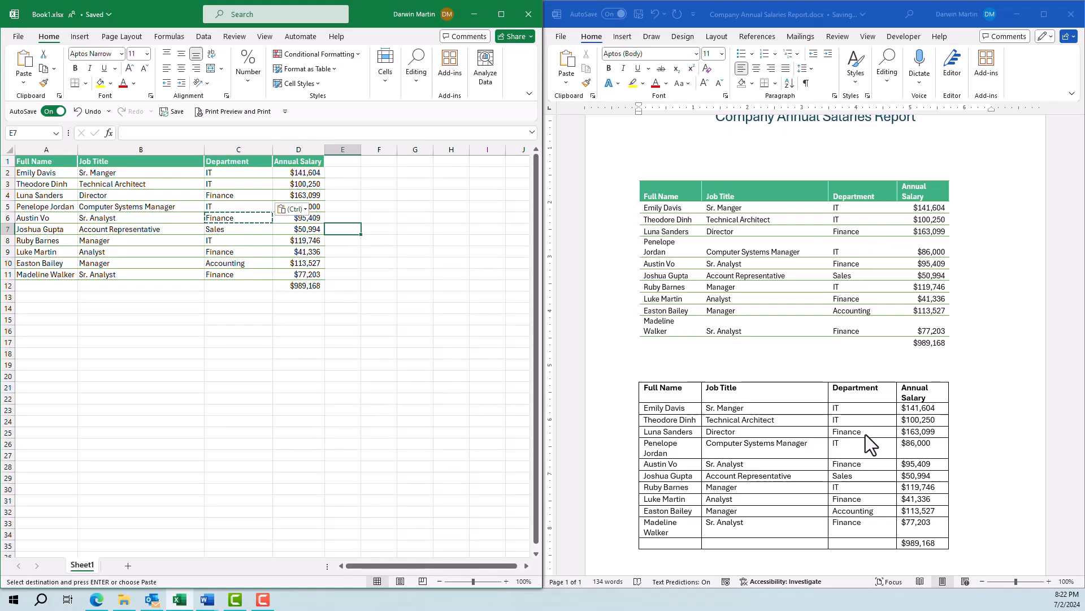
click(304, 274)
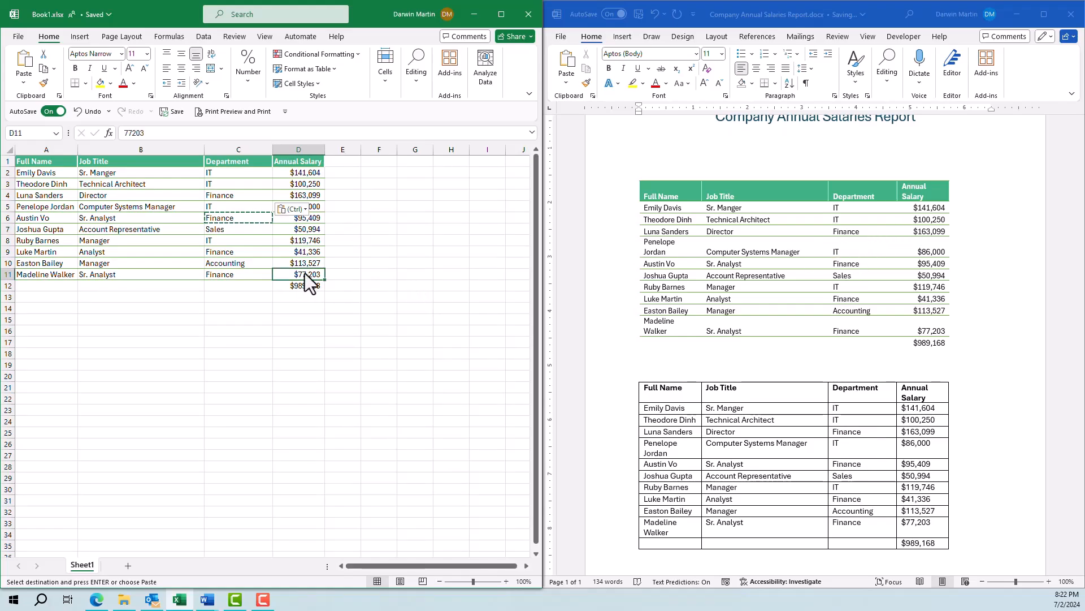
click(344, 219)
click(243, 205)
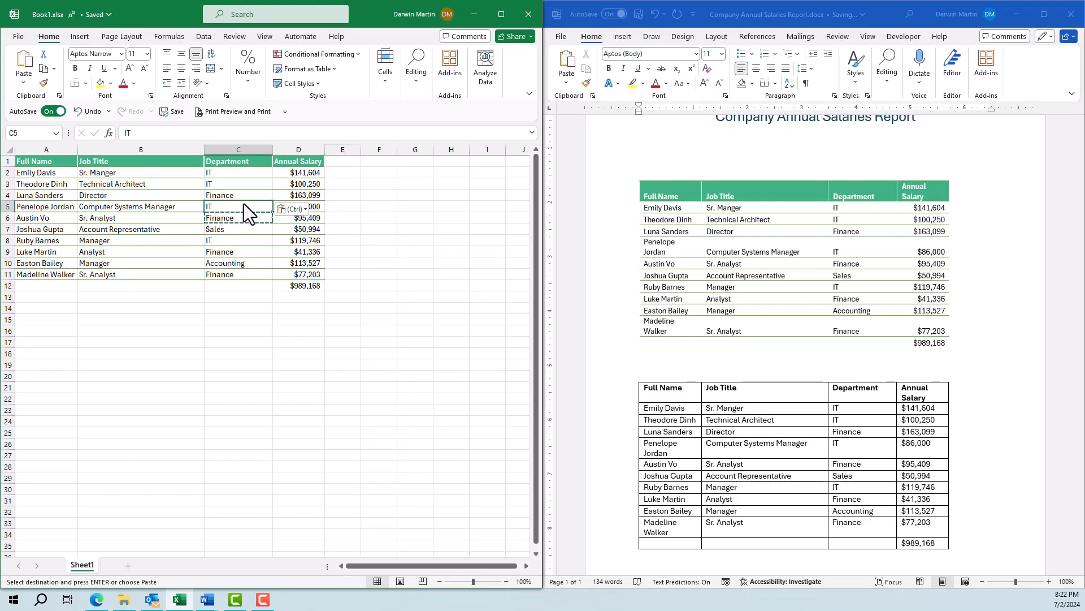
key(Escape)
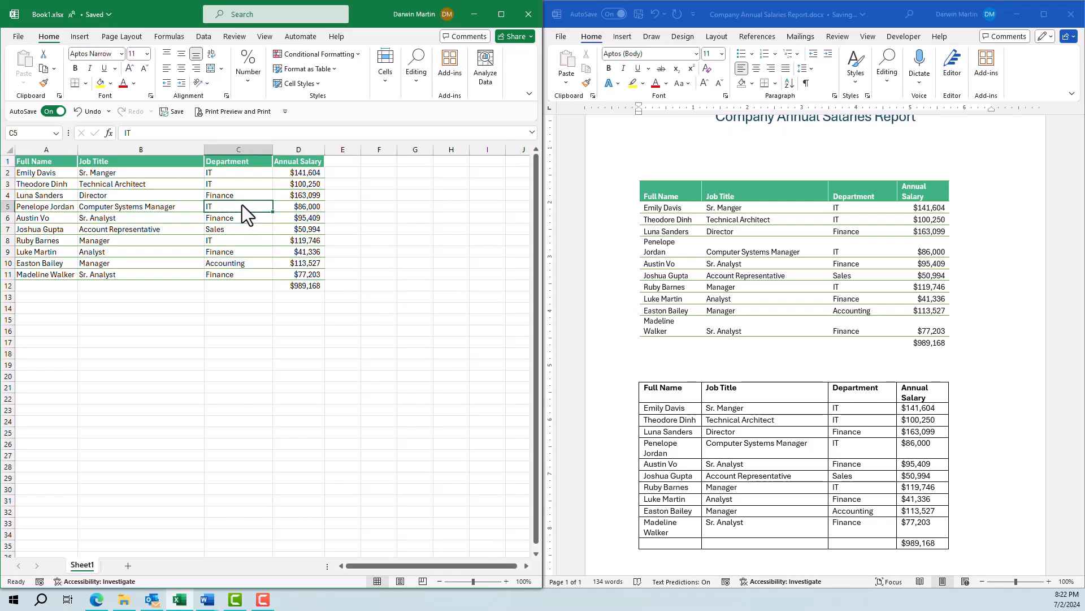
Set the Computer Systems Manager's annual salary in cell D5 to 85000.
click(305, 210)
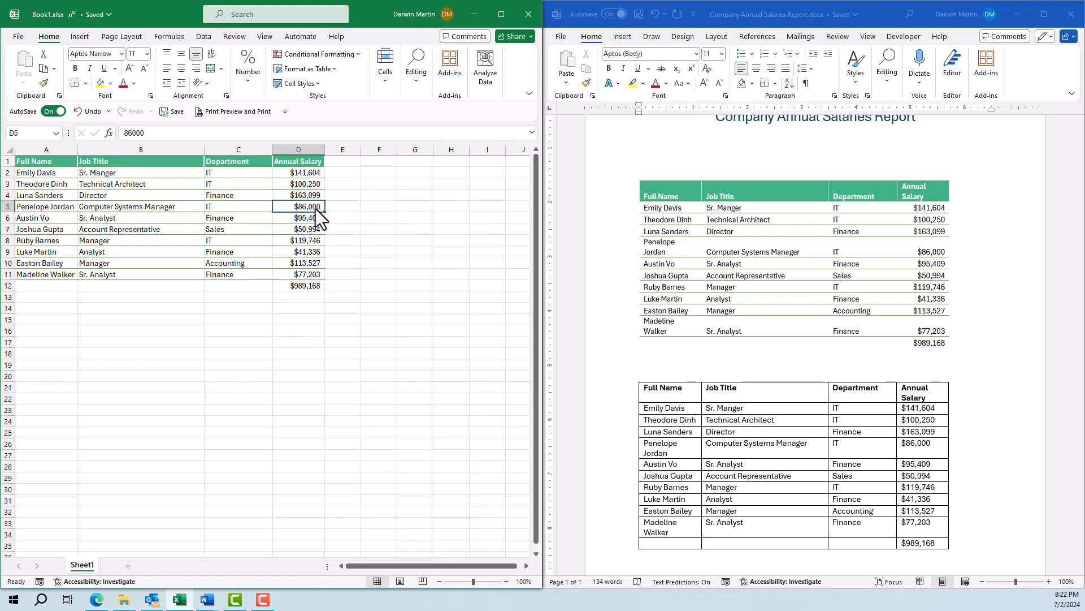
click(167, 134)
key(BackSpace)
key(BackSpace)
key(BackSpace)
key(BackSpace)
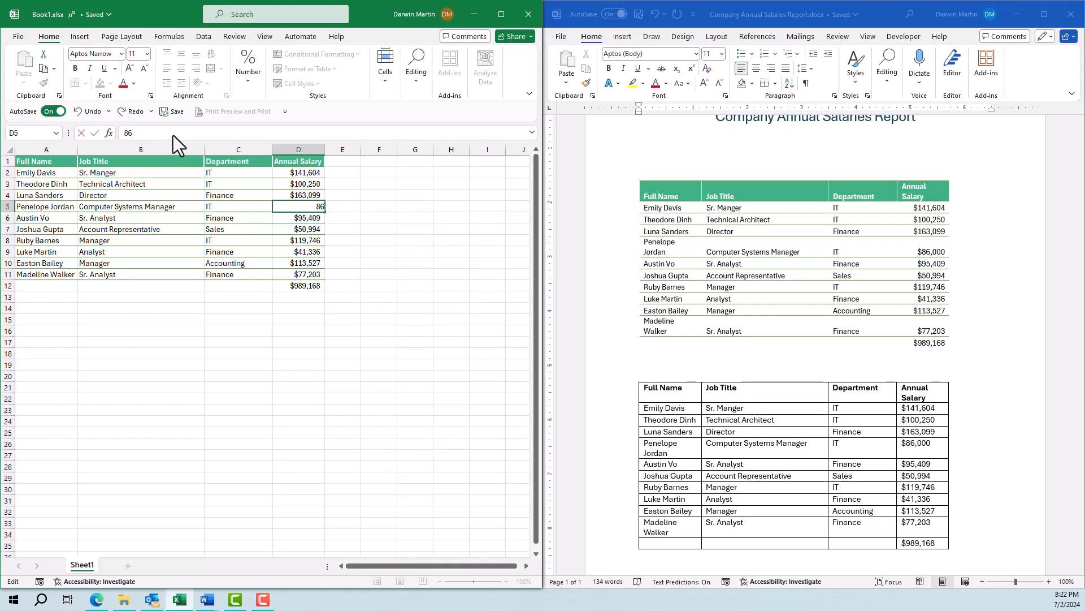
text(5000)
key(Return)
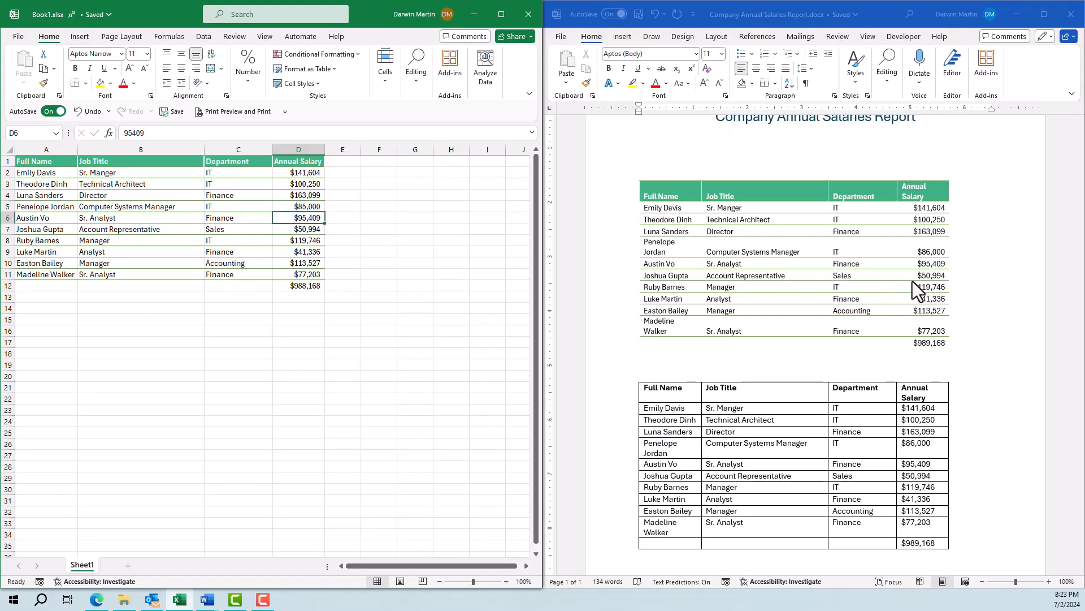
Switch to Word and update the link of the upper salary table with source formatting.
click(887, 376)
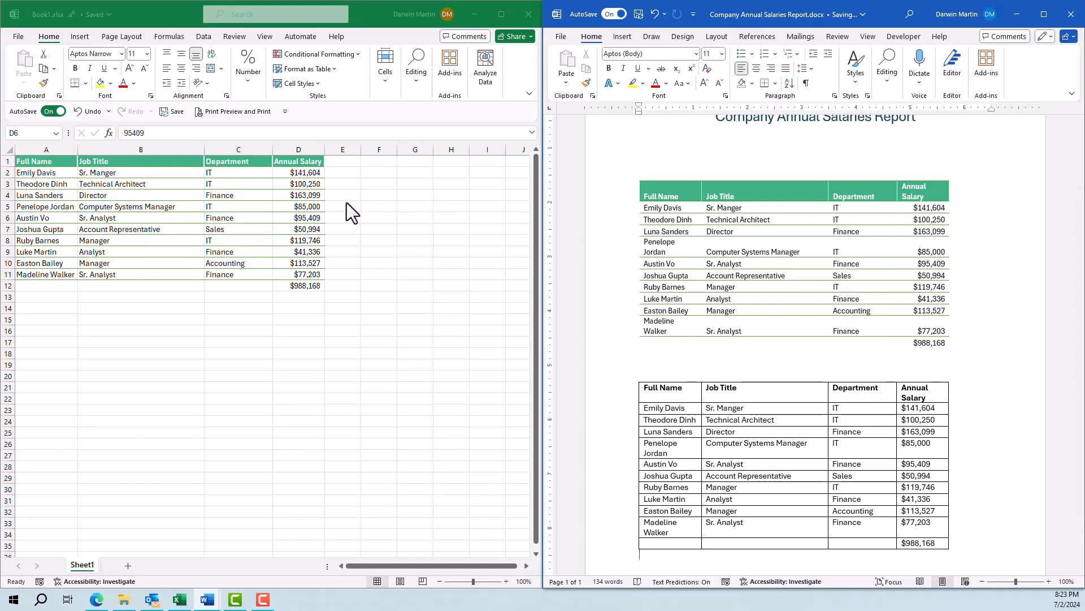
click(813, 295)
right_click(815, 284)
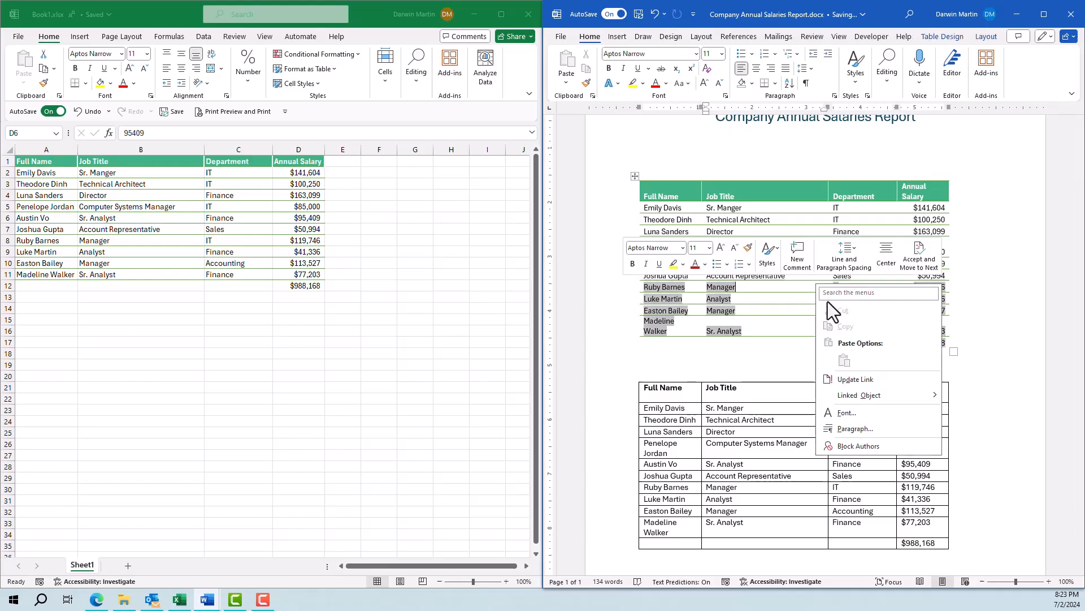
click(868, 381)
click(969, 383)
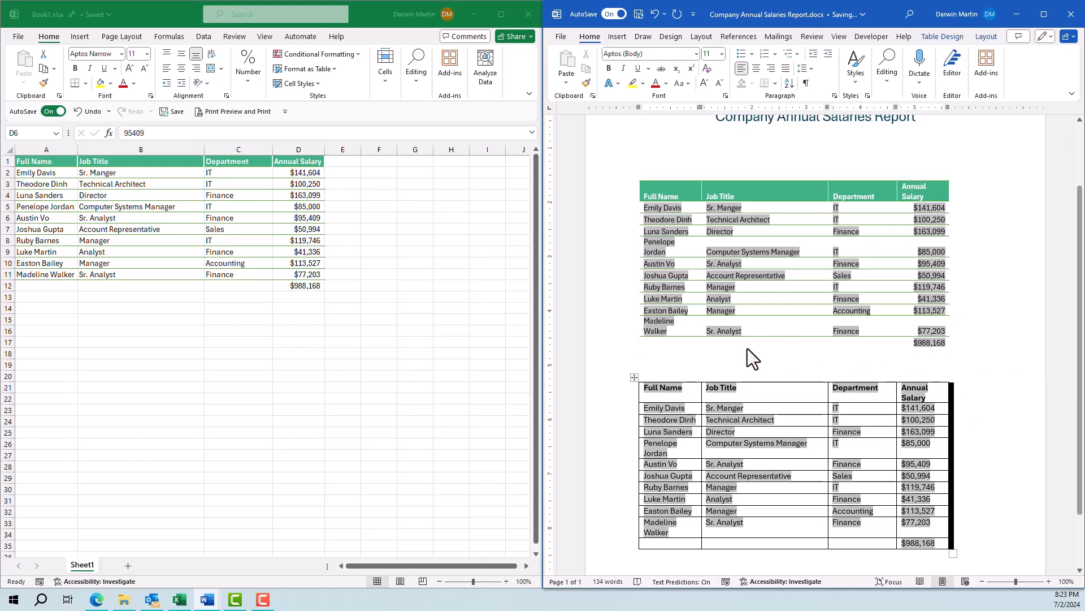
click(737, 156)
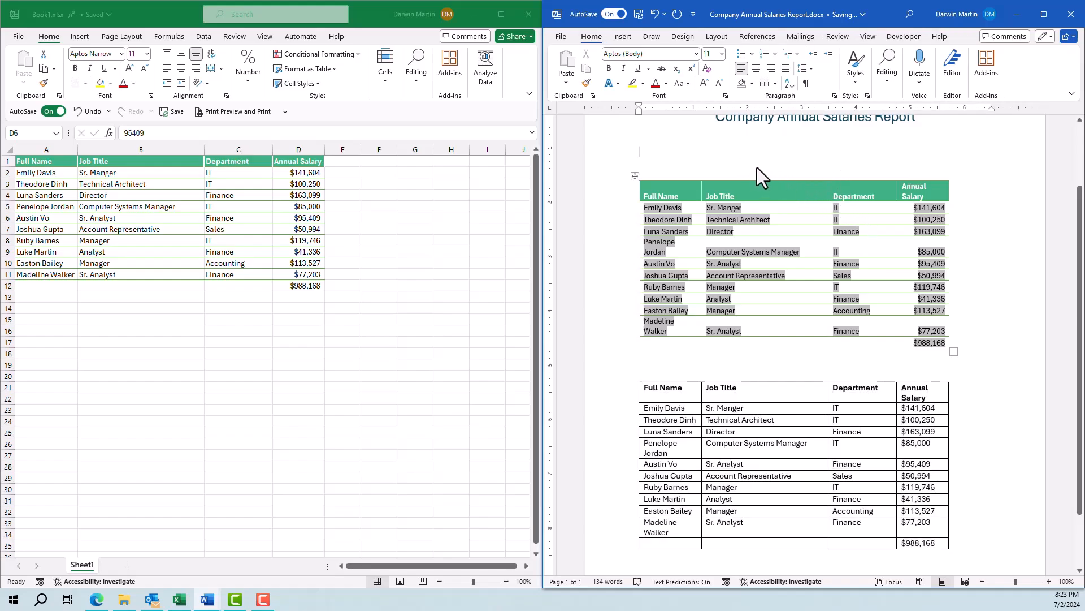
Undo all edits back through both linked table pastes, leaving only the report title in the document.
click(664, 14)
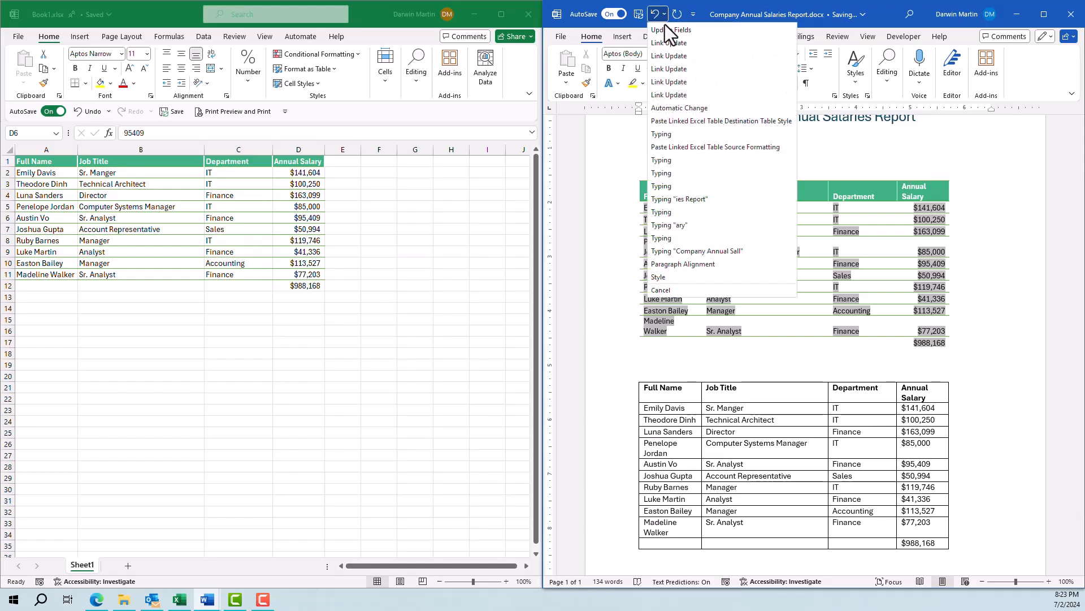
click(683, 147)
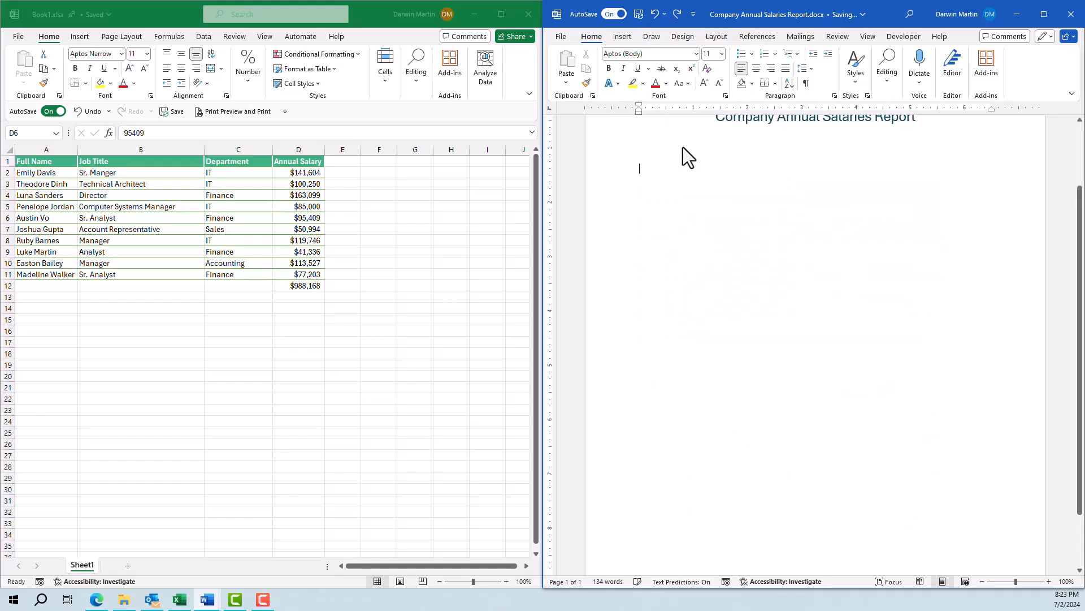
click(565, 84)
click(564, 84)
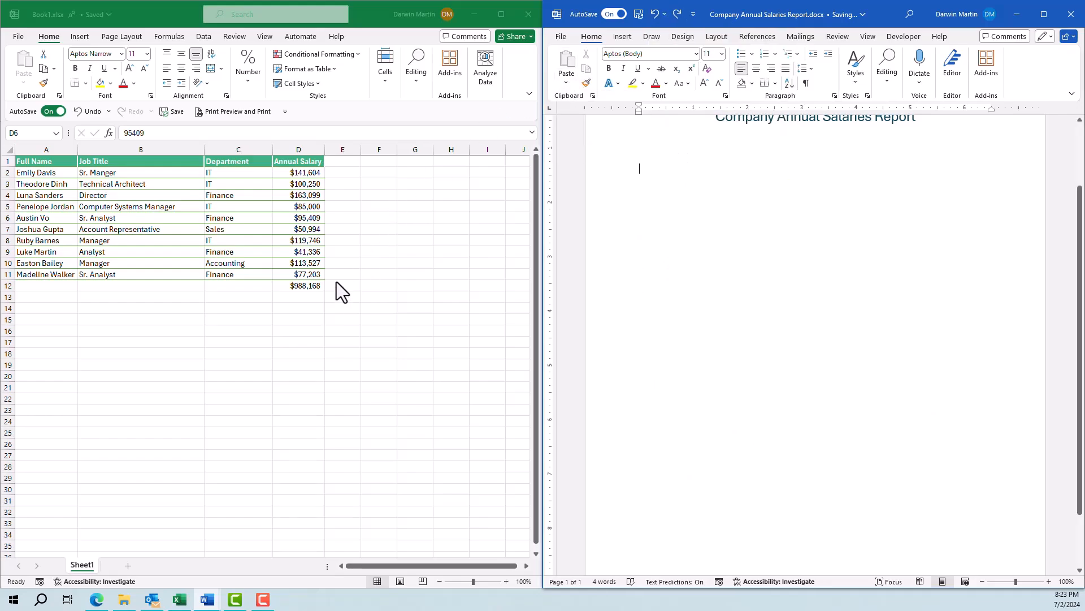
Switch to Excel and copy the salary table range A1:D12.
click(48, 163)
drag(48, 161, 294, 283)
right_click(299, 266)
click(351, 224)
Switch to Word, paste the copied range below the title with Keep Text Only, and undo the paste.
click(664, 139)
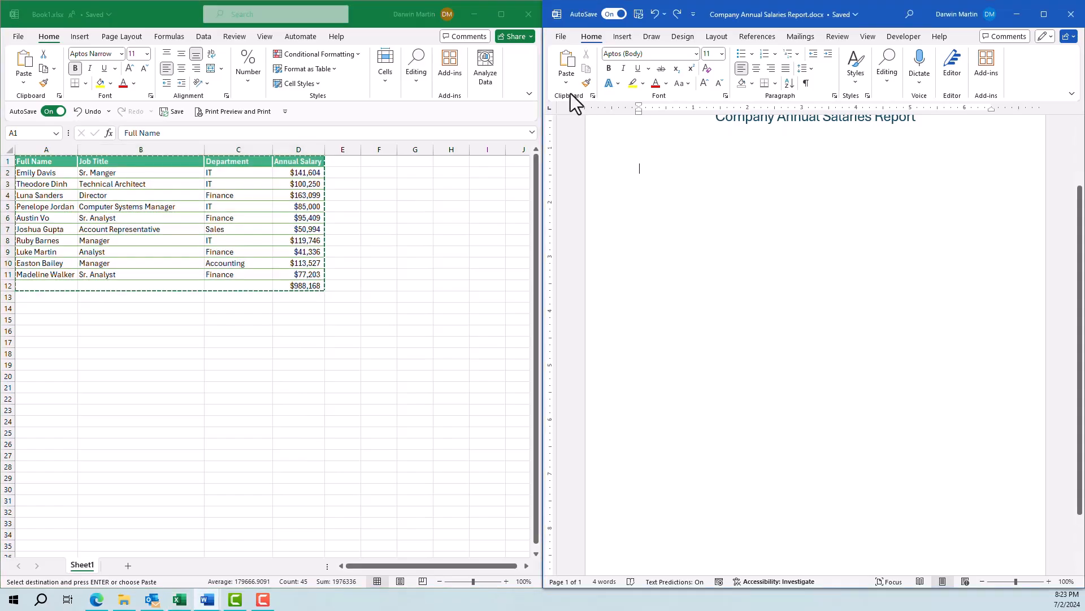
click(567, 83)
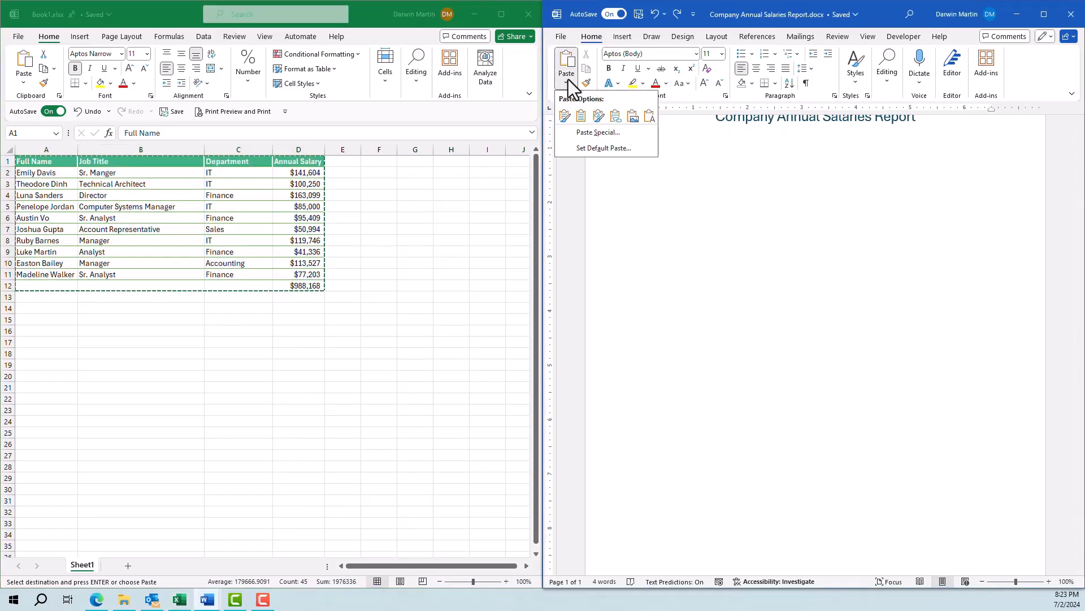
click(649, 119)
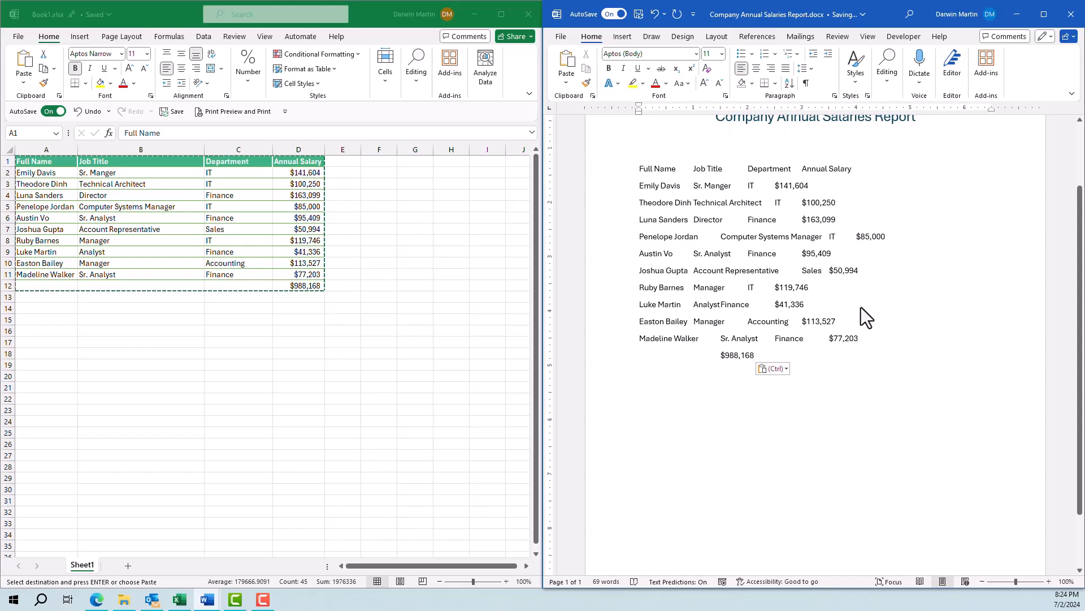
click(654, 15)
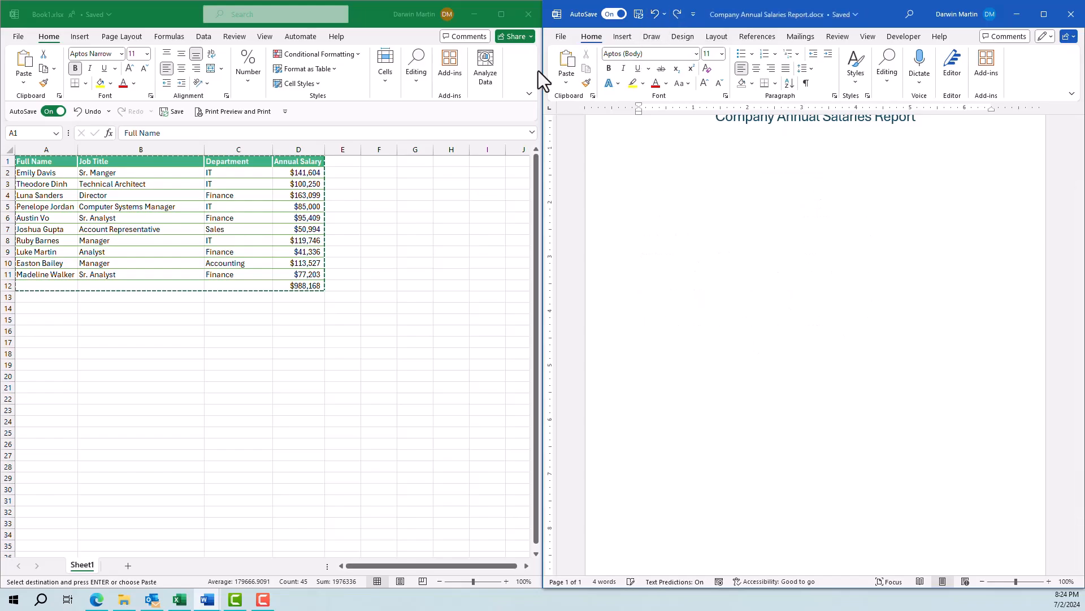
Paste the copied range below the report title as a picture, then select the picture and deselect it.
click(566, 81)
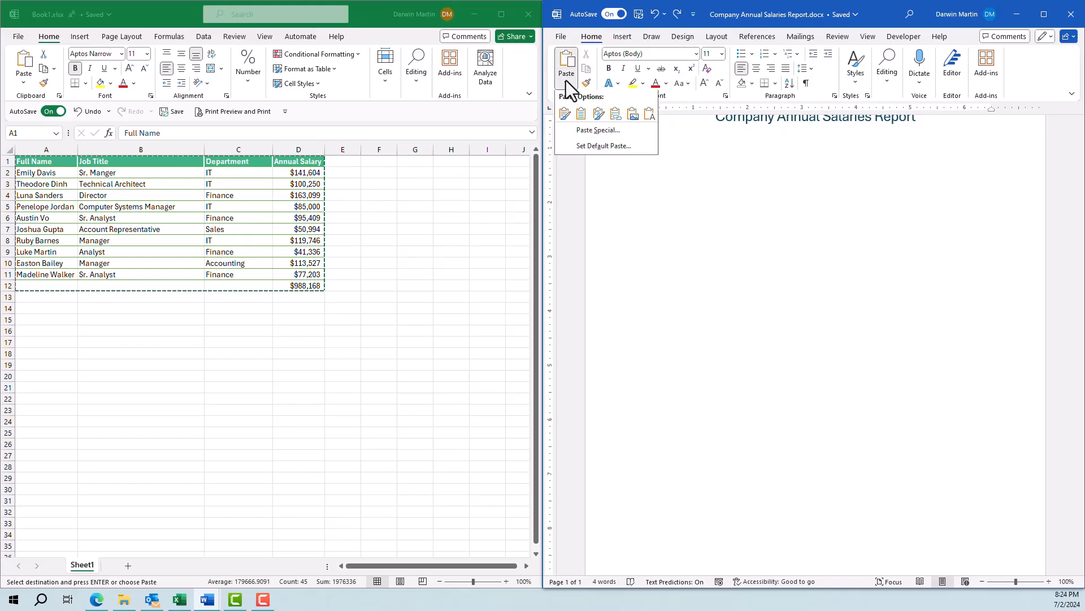
click(632, 117)
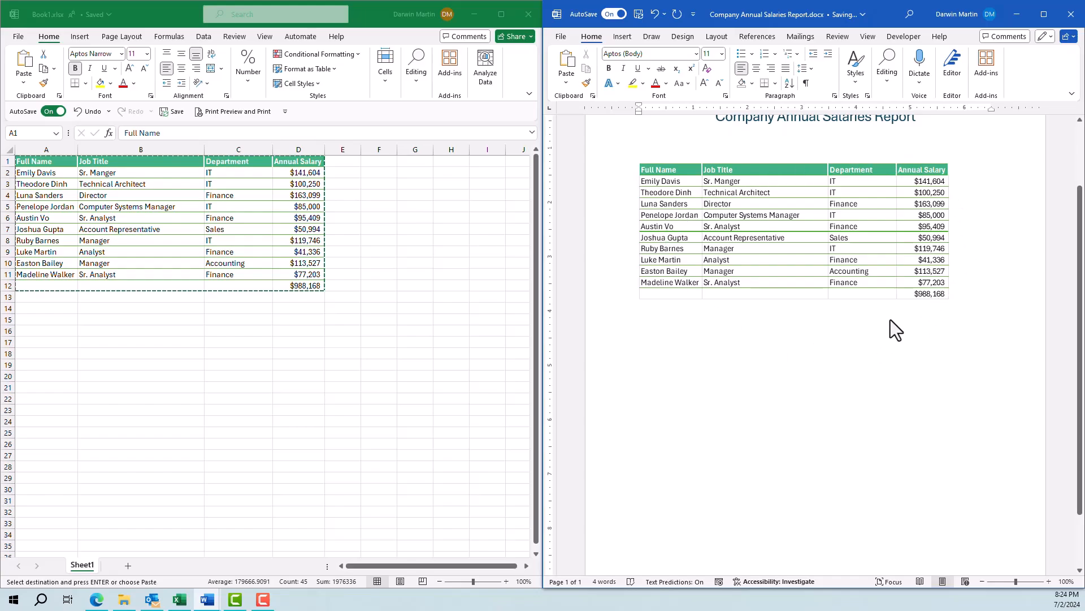
click(878, 217)
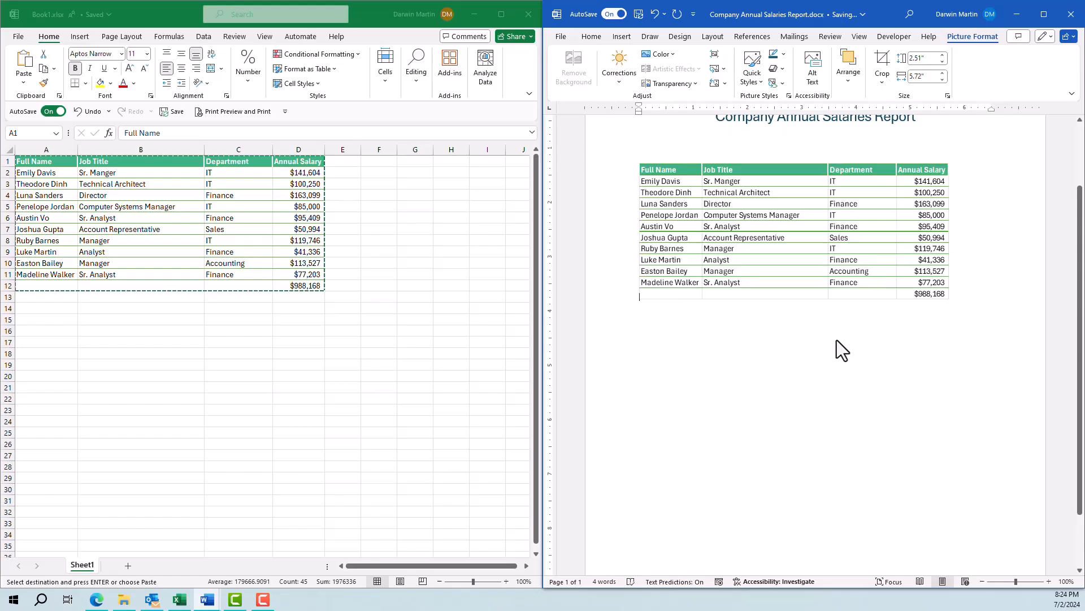
click(967, 310)
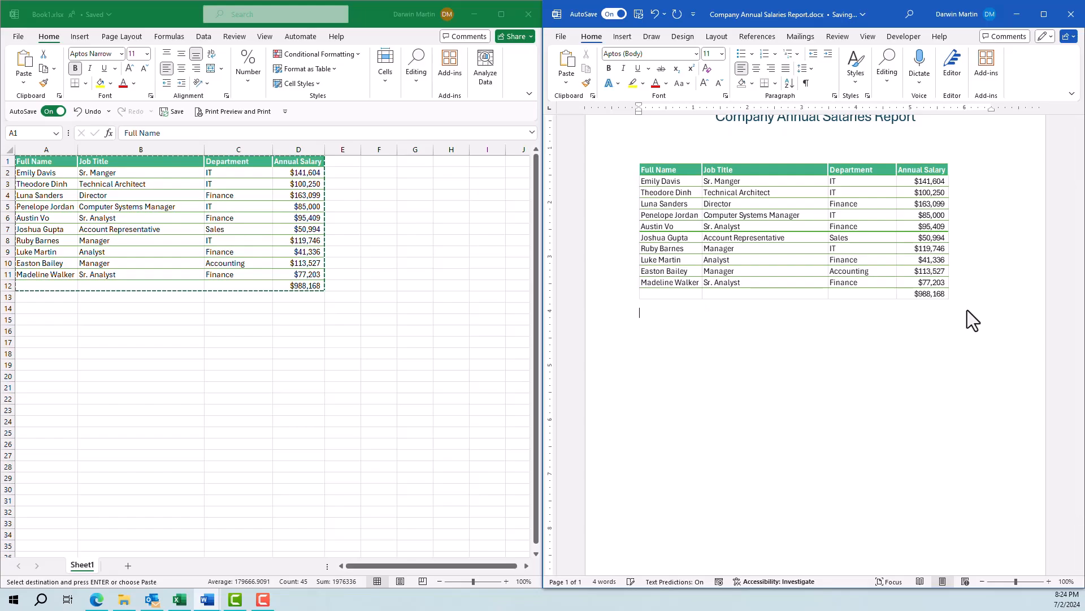
click(852, 373)
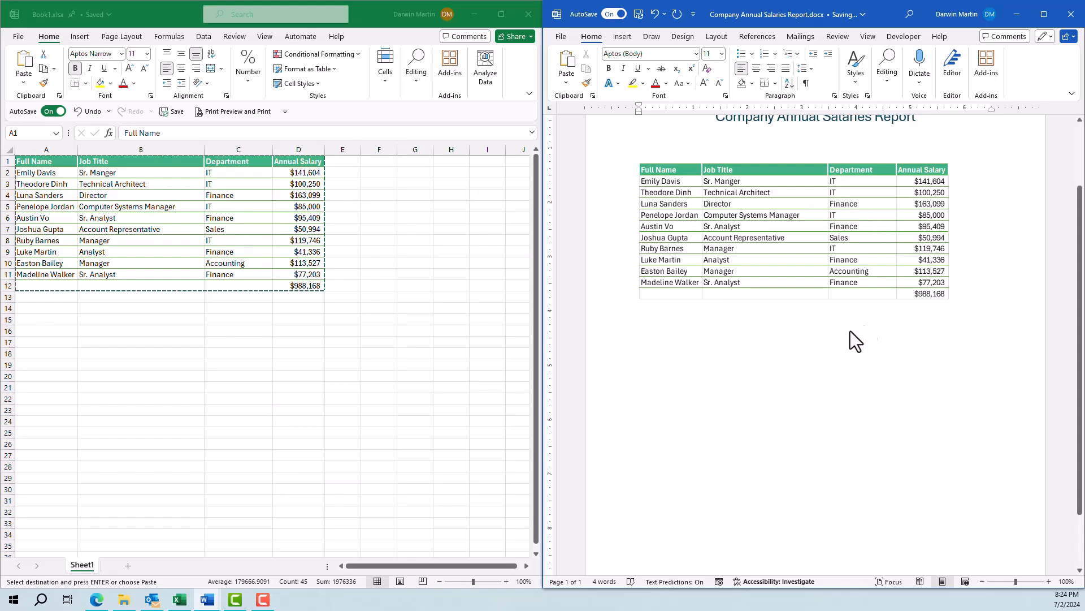